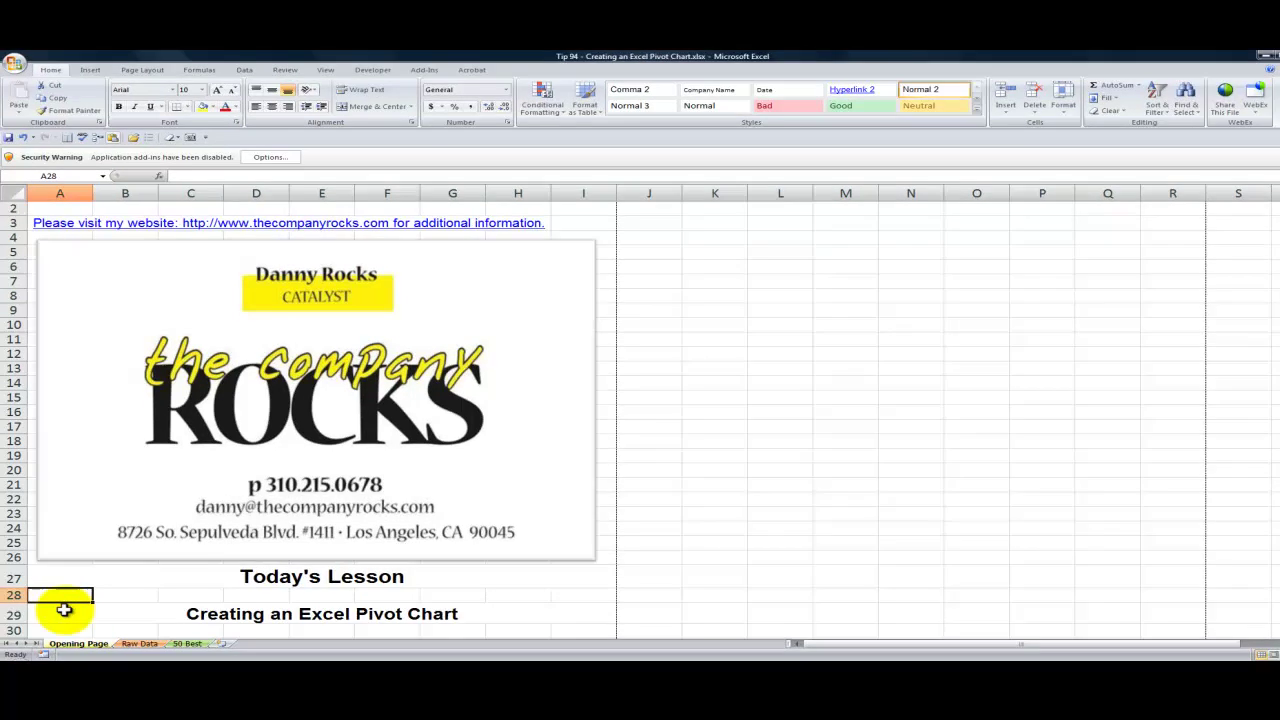
# Open the Raw Data sheet and select the Qtr2 2008 sales value in the pivot table.
pyautogui.click(62, 606)
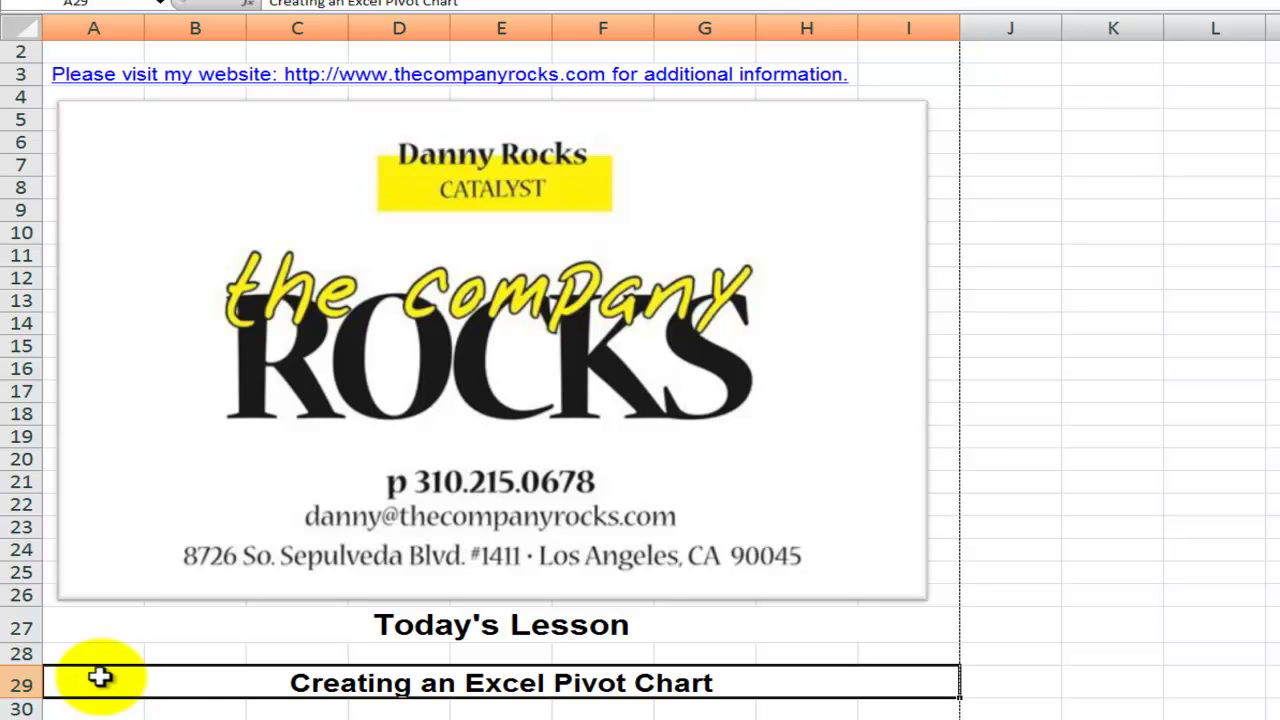
pyautogui.click(192, 714)
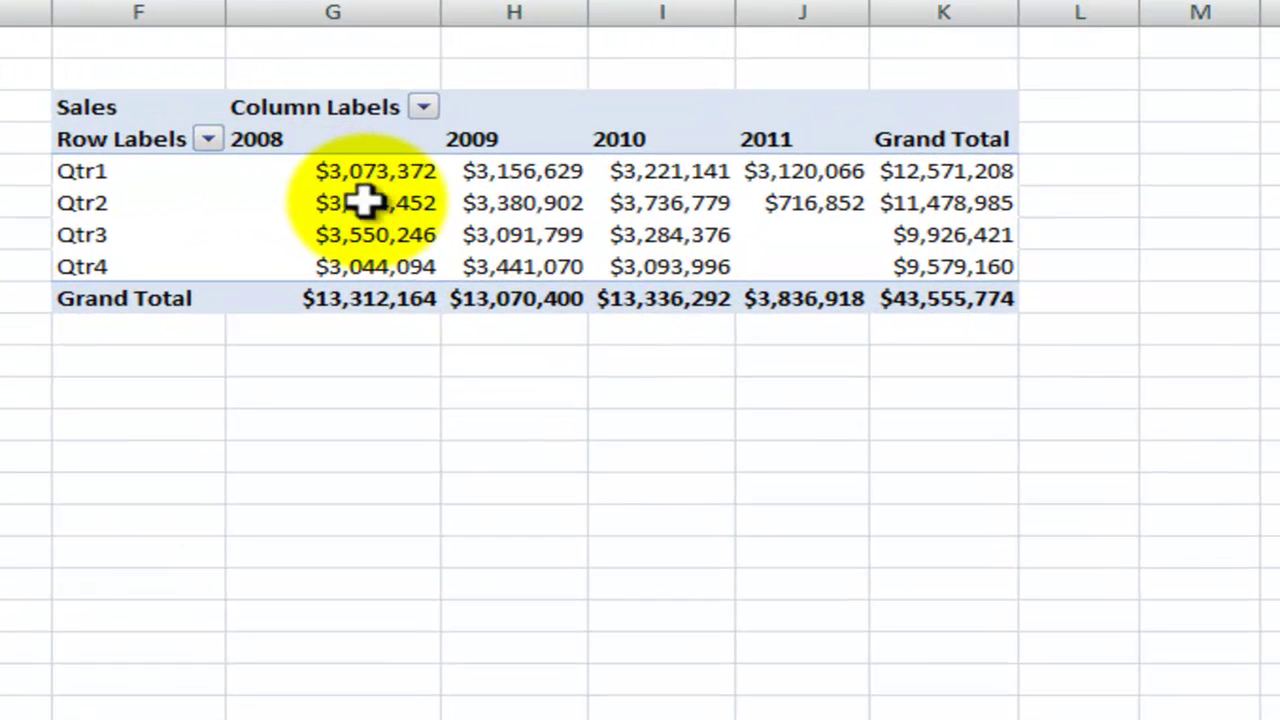
pyautogui.click(363, 202)
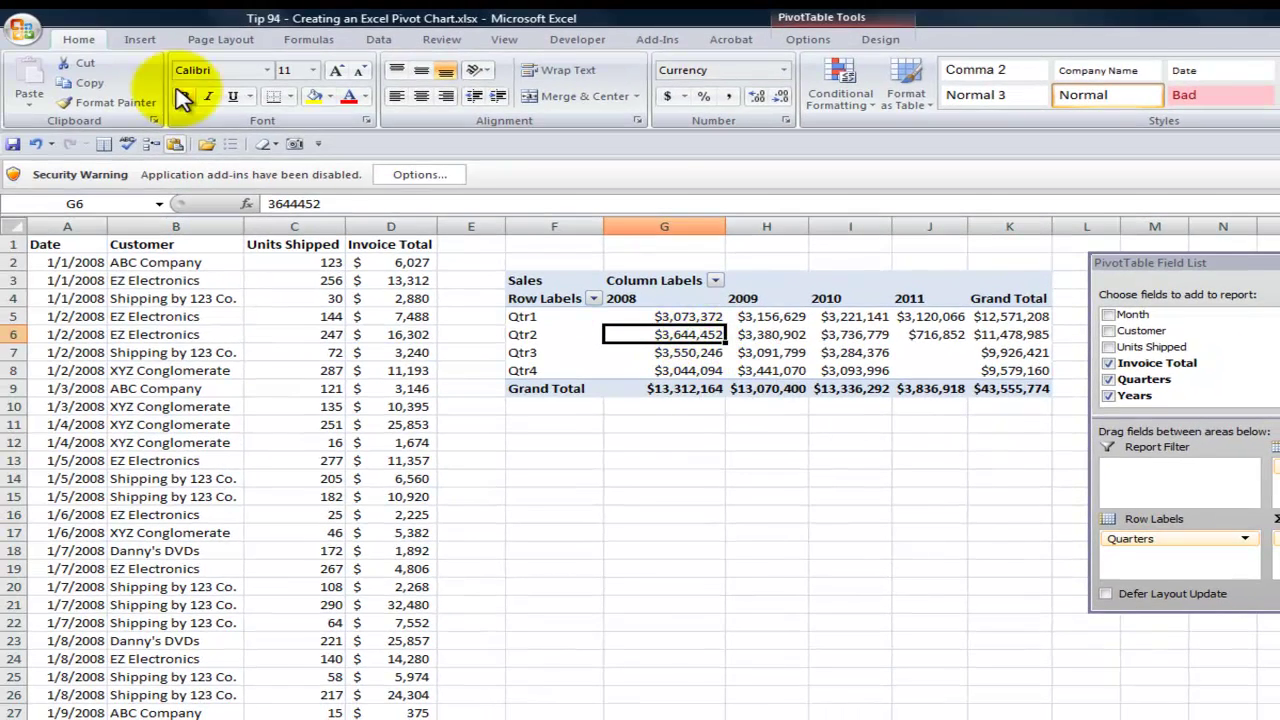
# Check the PivotTable and PivotChart insert choices available for the raw invoice data.
pyautogui.click(122, 282)
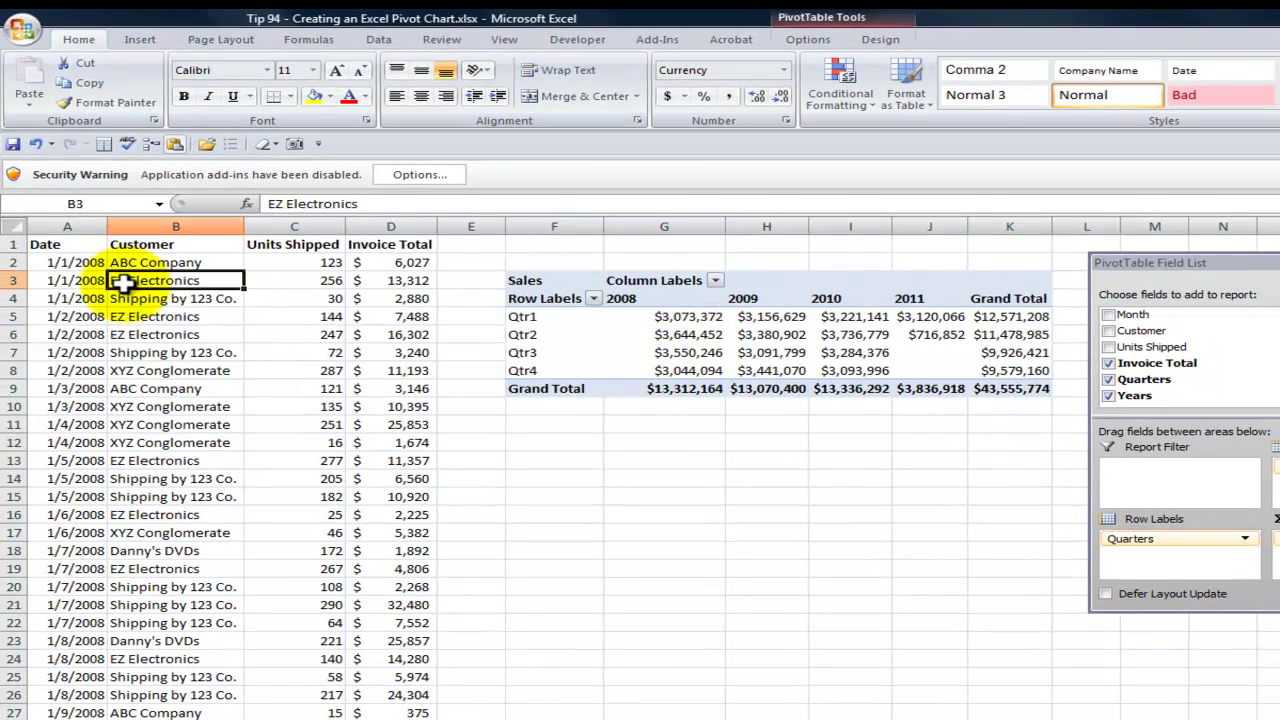
pyautogui.click(139, 40)
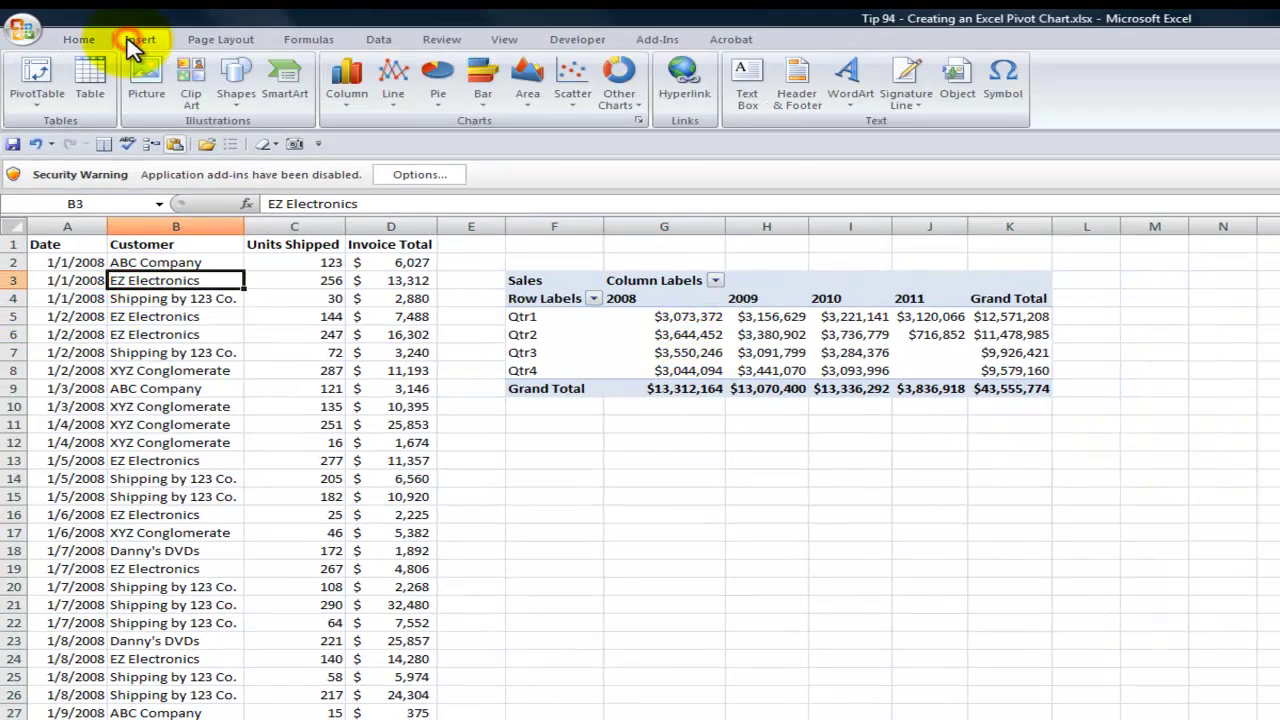
pyautogui.click(36, 105)
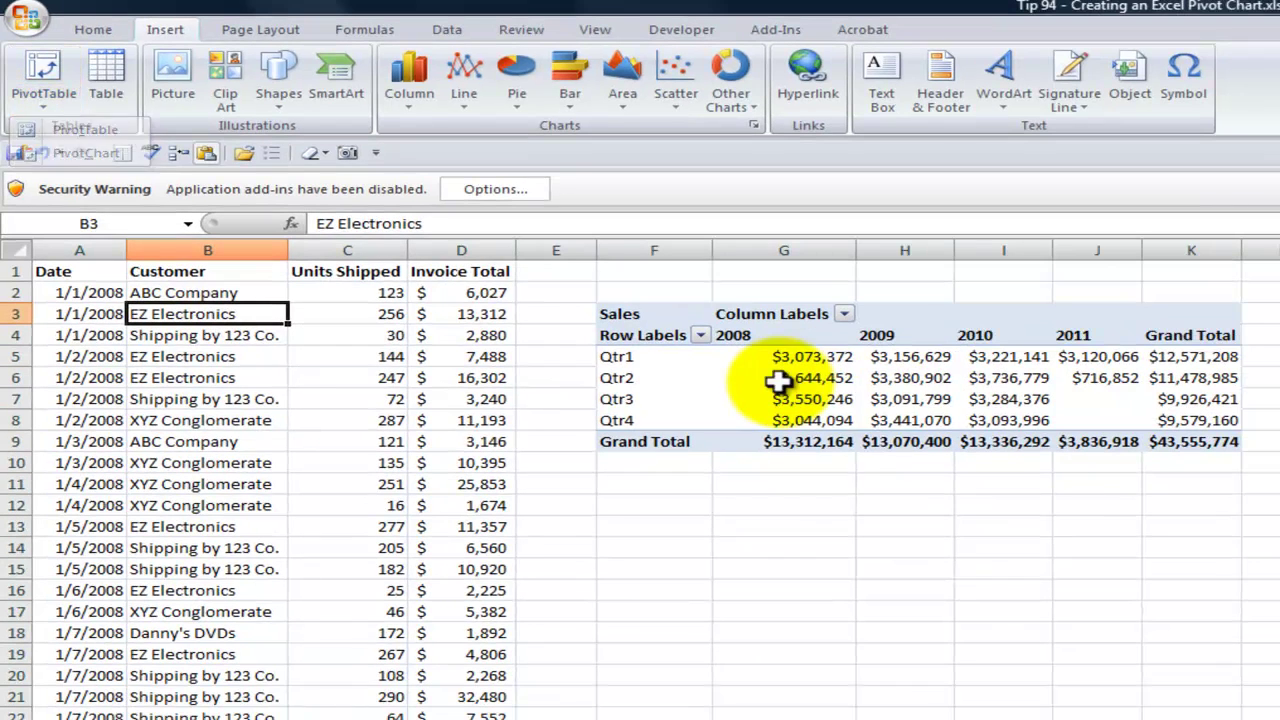
pyautogui.click(778, 381)
# Insert a clustered column PivotChart based on the existing quarterly Sales pivot table.
pyautogui.moveTo(820, 390)
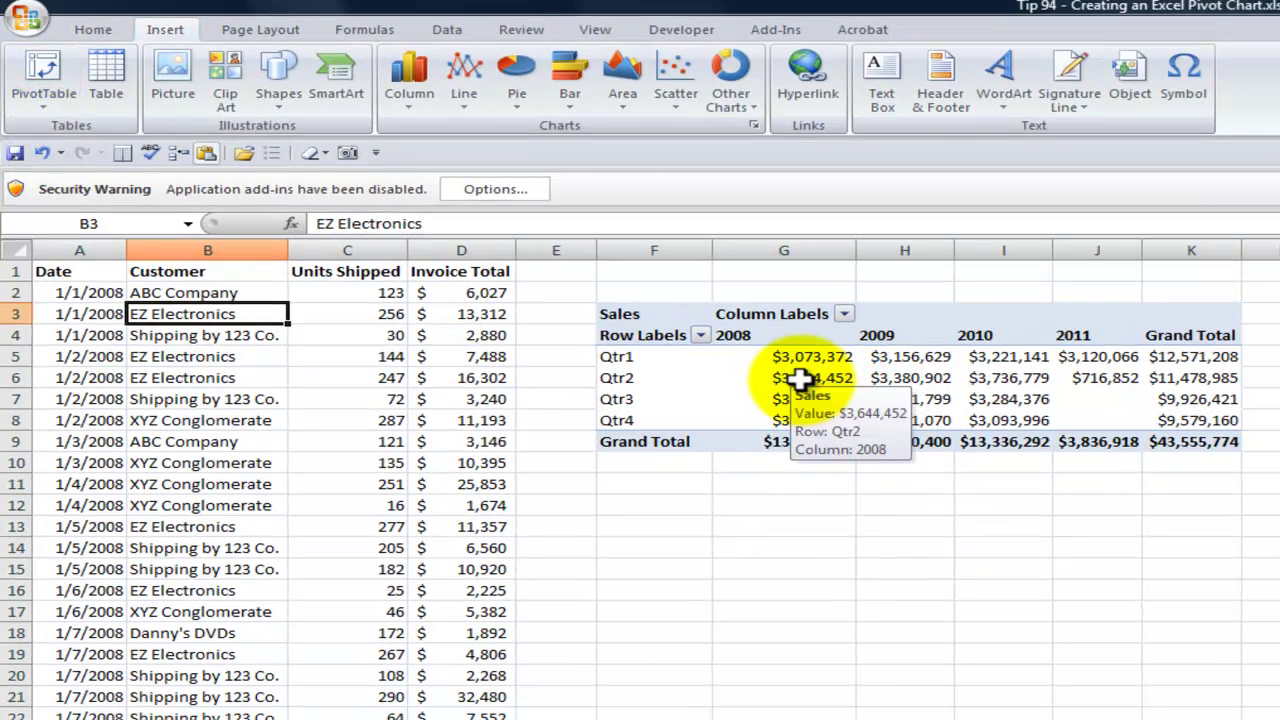
pyautogui.click(800, 378)
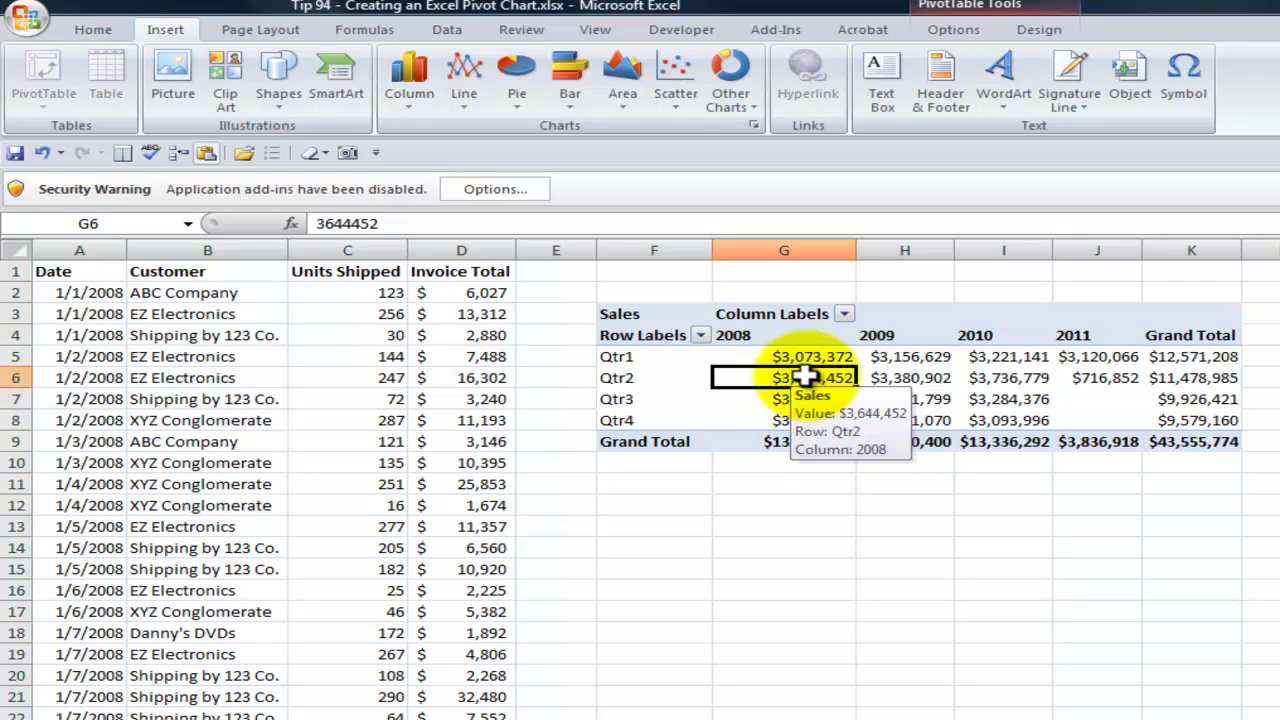
pyautogui.click(953, 30)
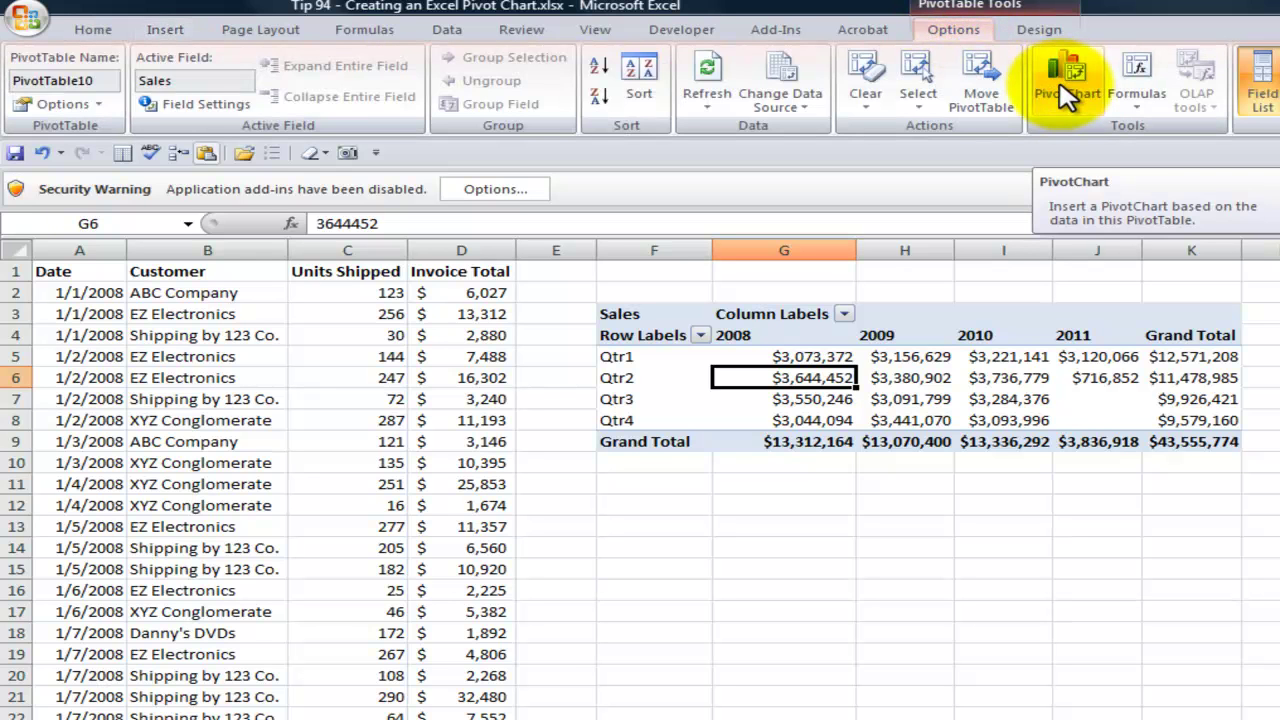
pyautogui.click(166, 32)
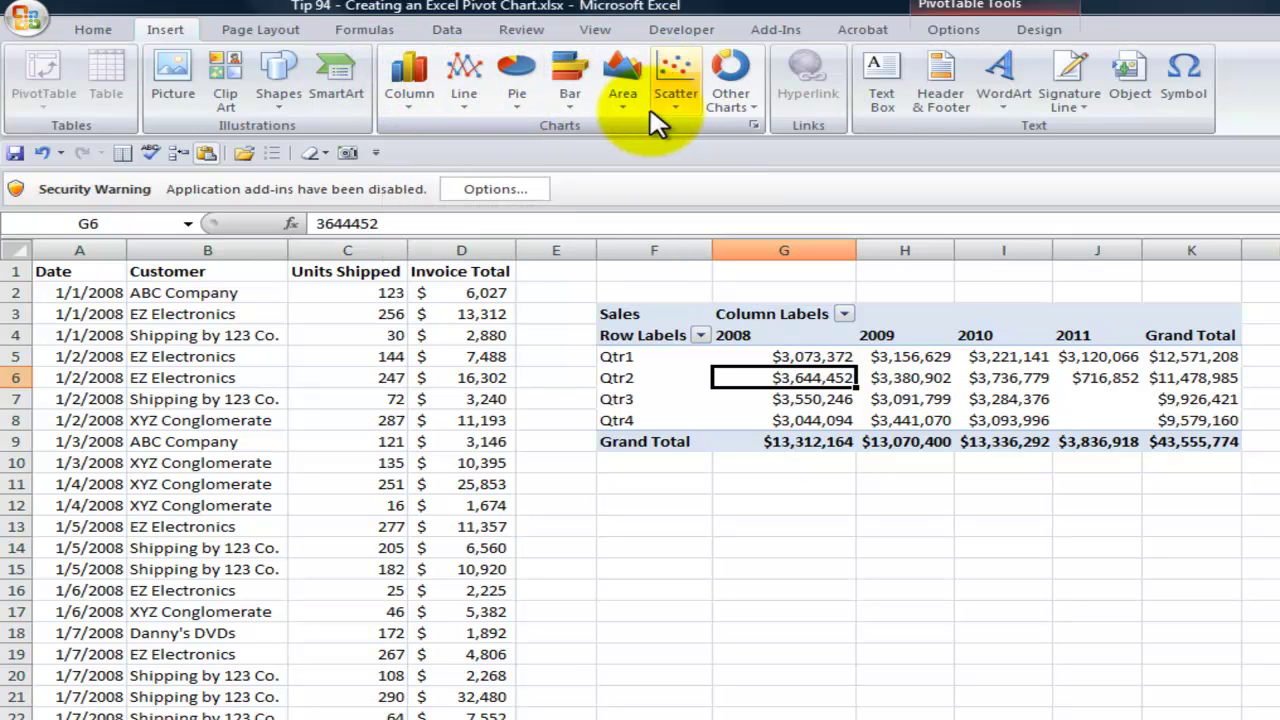
pyautogui.click(952, 35)
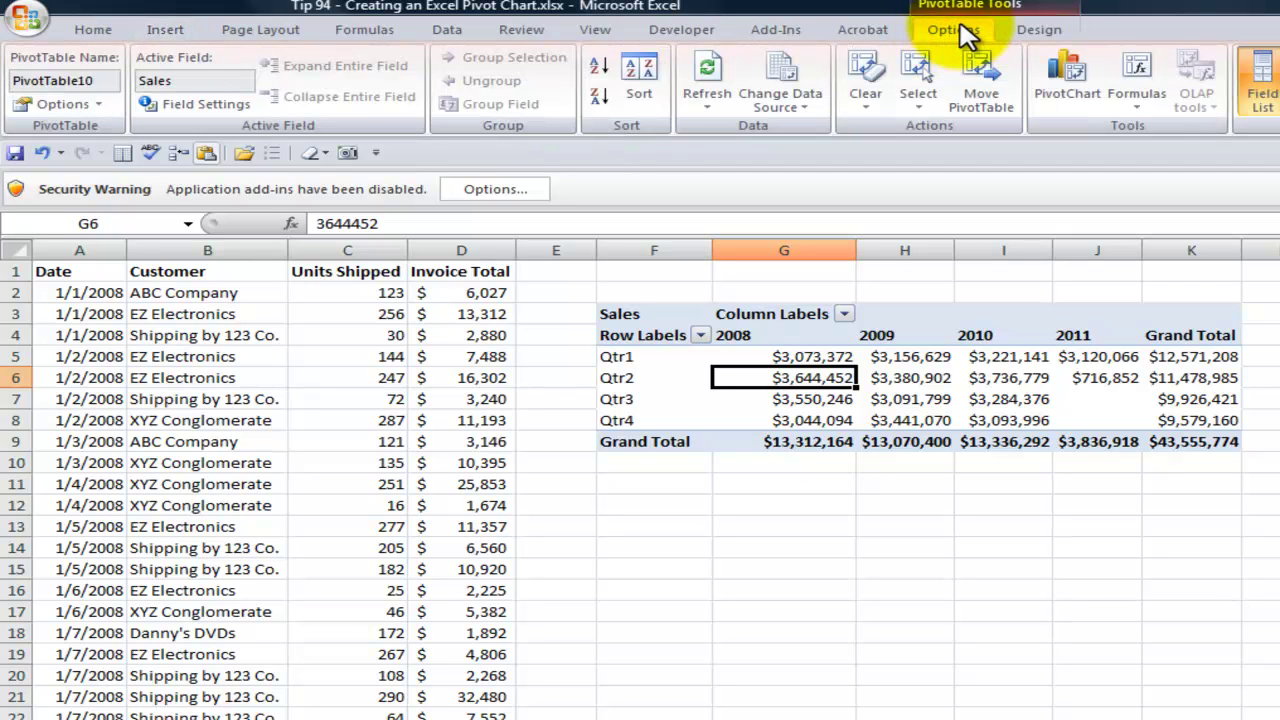
pyautogui.click(1079, 88)
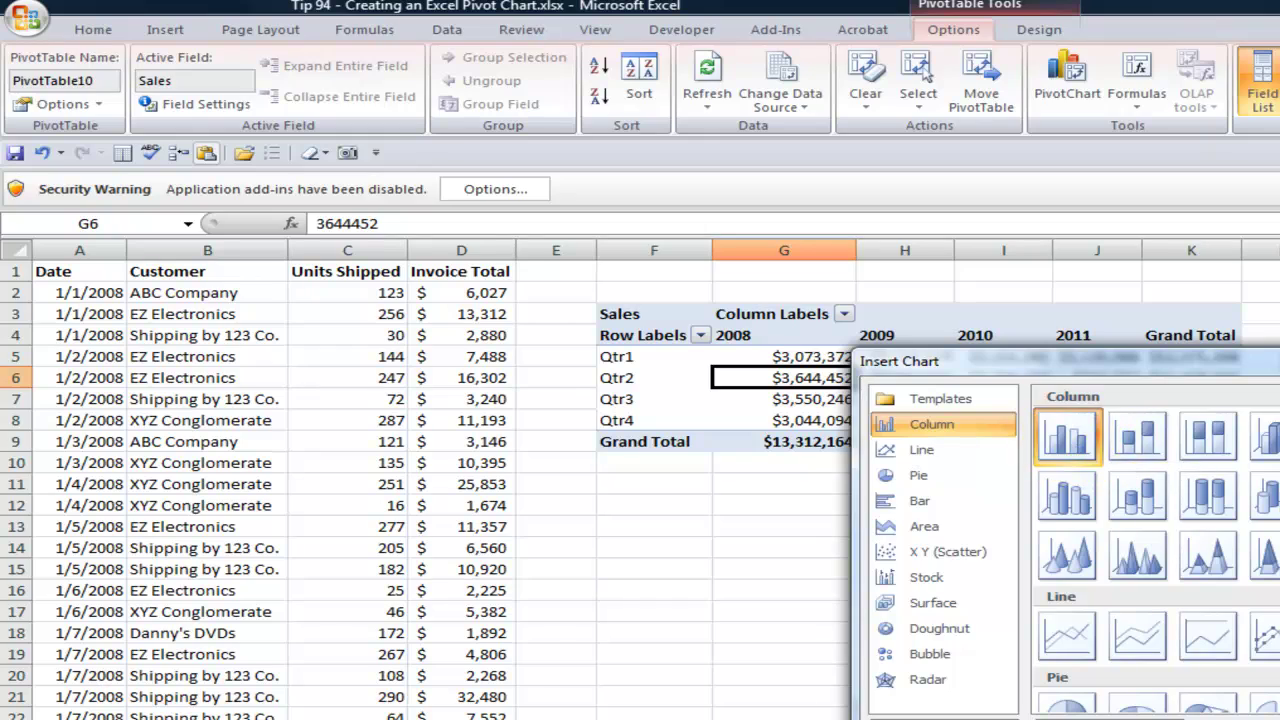
pyautogui.press('Return')
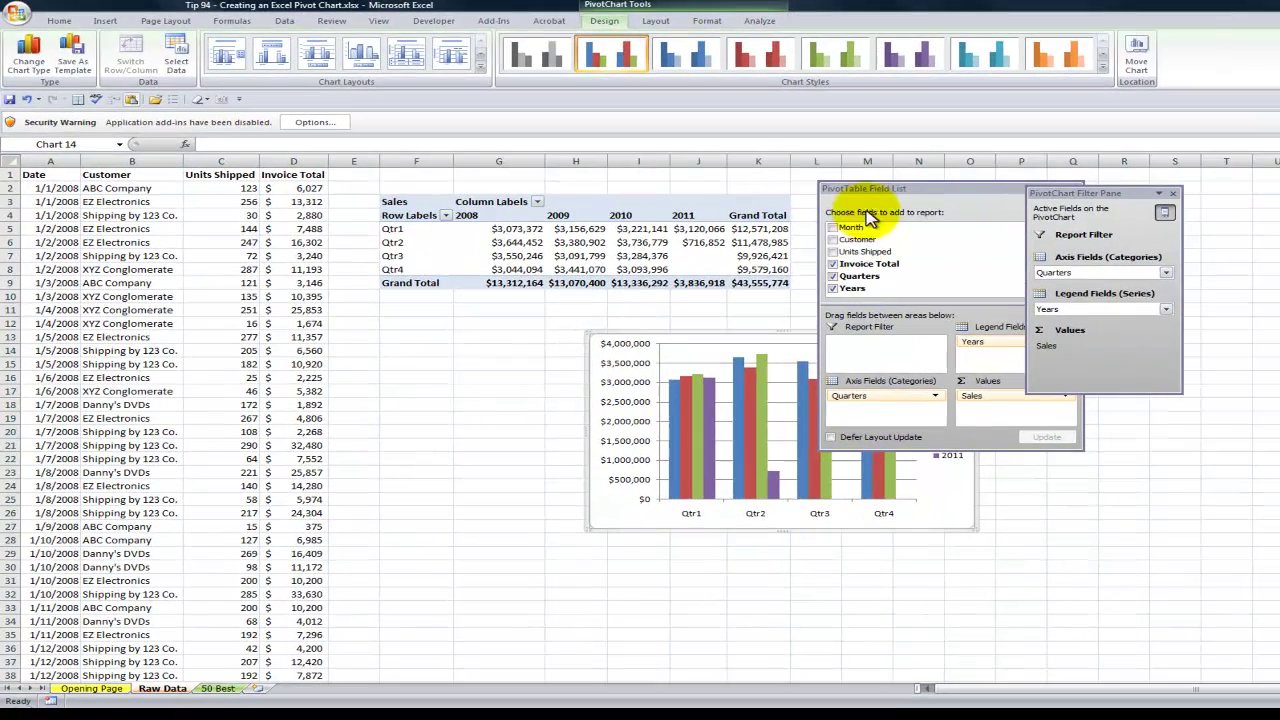
# Reposition the PivotTable Field List clear of the chart and close the PivotChart Filter Pane.
pyautogui.moveTo(1100, 193); pyautogui.dragTo(1222, 204)
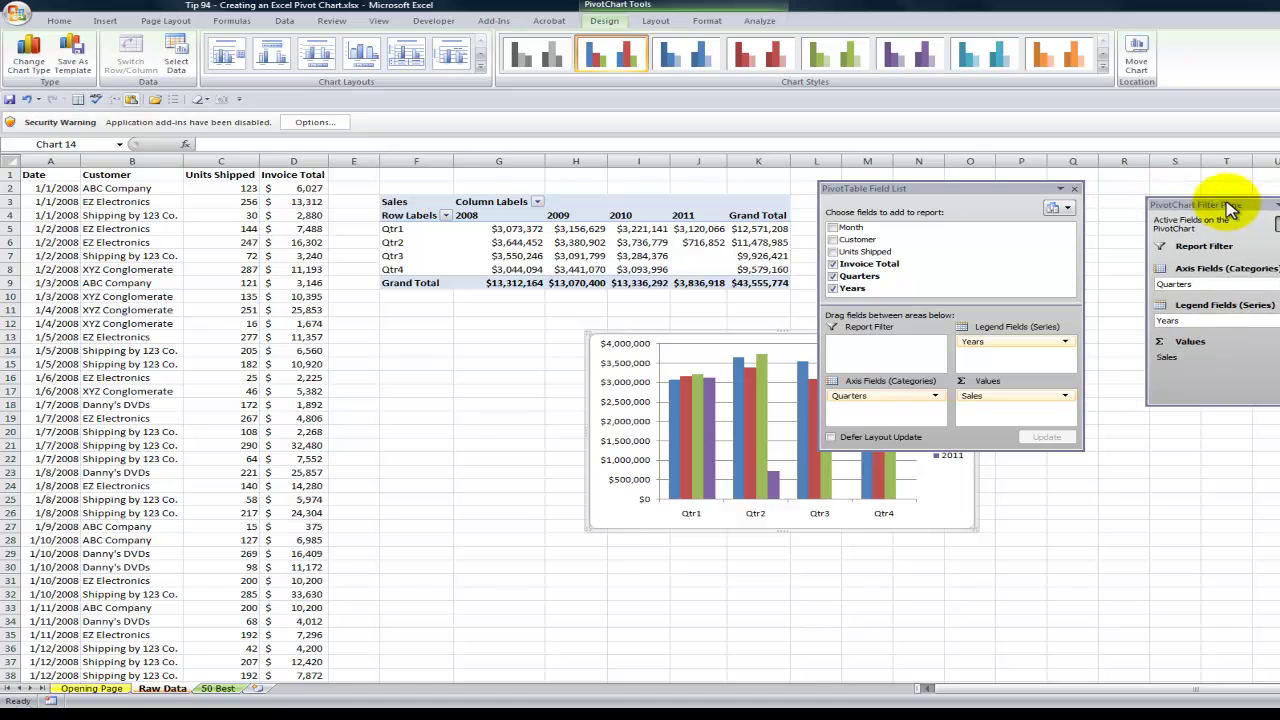
pyautogui.moveTo(1003, 196); pyautogui.dragTo(481, 313)
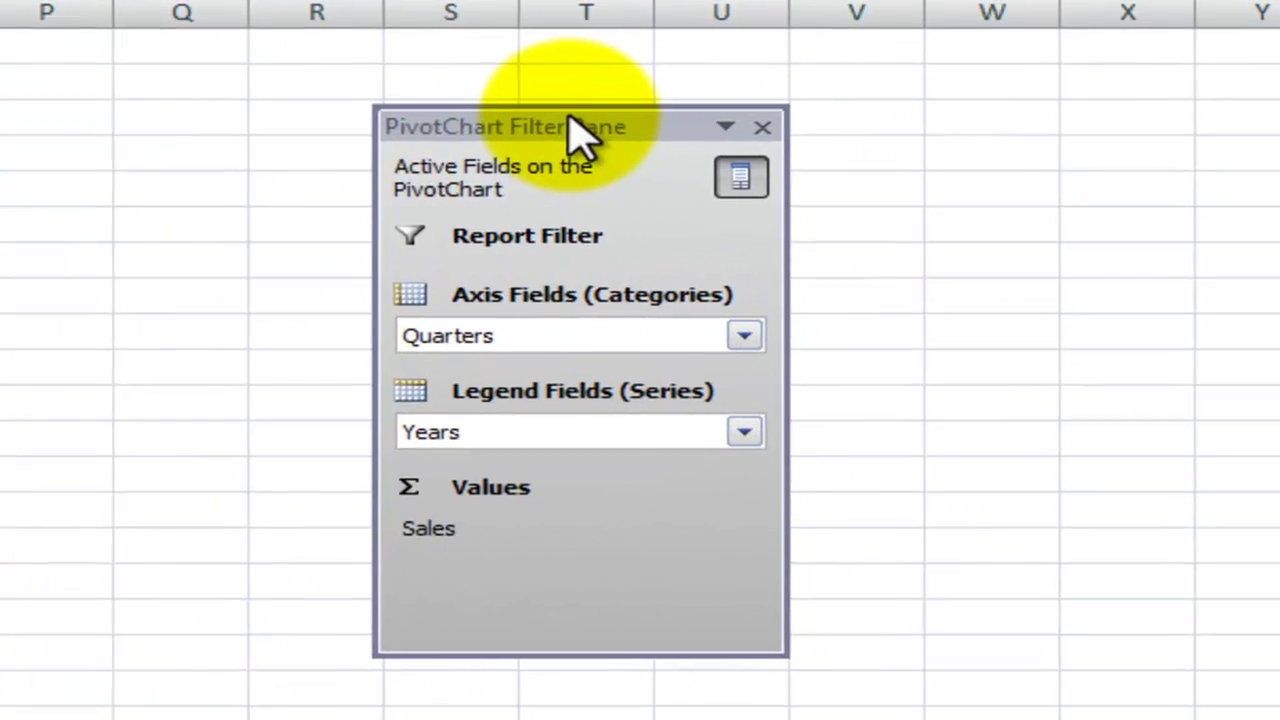
pyautogui.moveTo(1226, 208); pyautogui.dragTo(1065, 278)
pyautogui.moveTo(163, 318); pyautogui.dragTo(1060, 133)
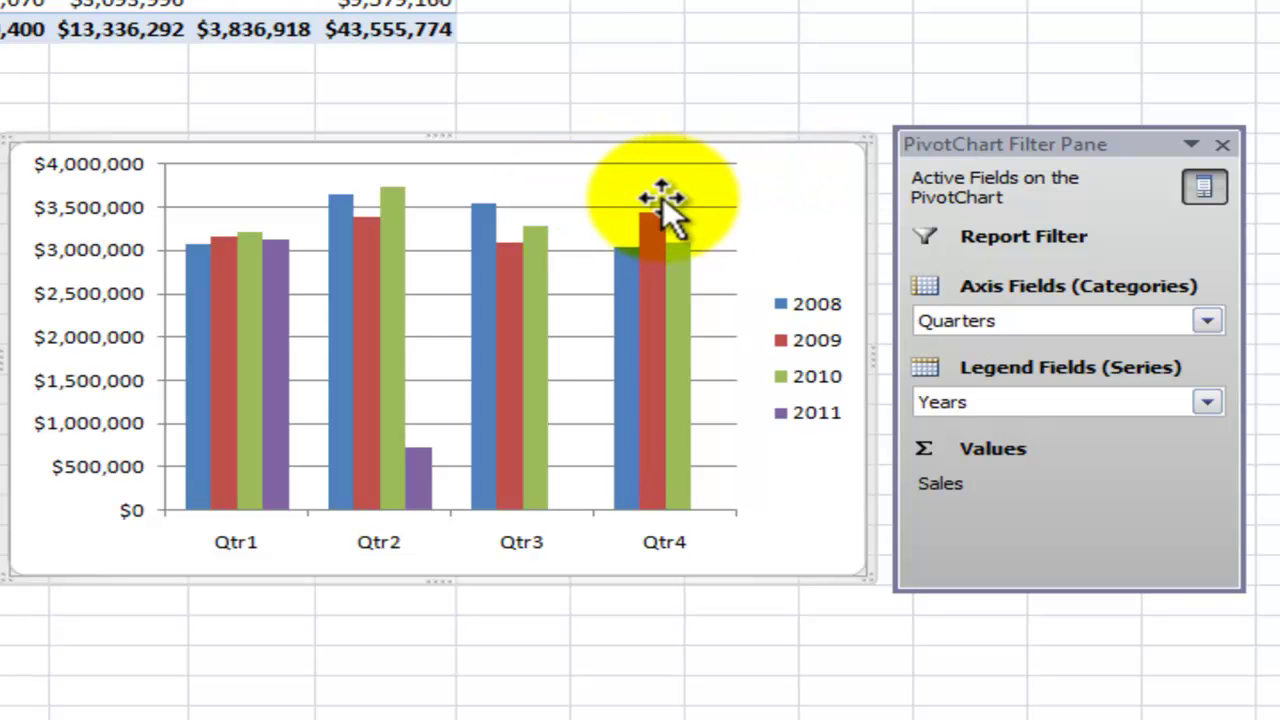
pyautogui.click(1222, 143)
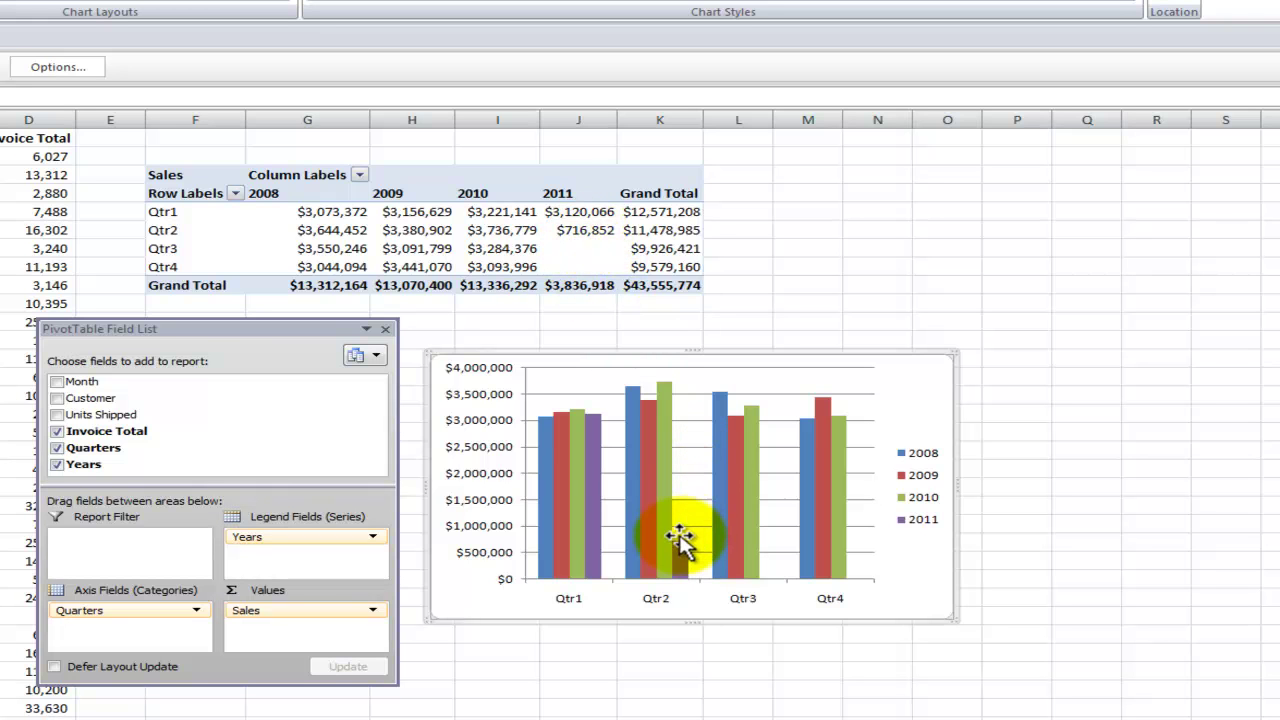
# Filter the Years field to include only 2008, 2009 and 2010.
pyautogui.moveTo(681, 560)
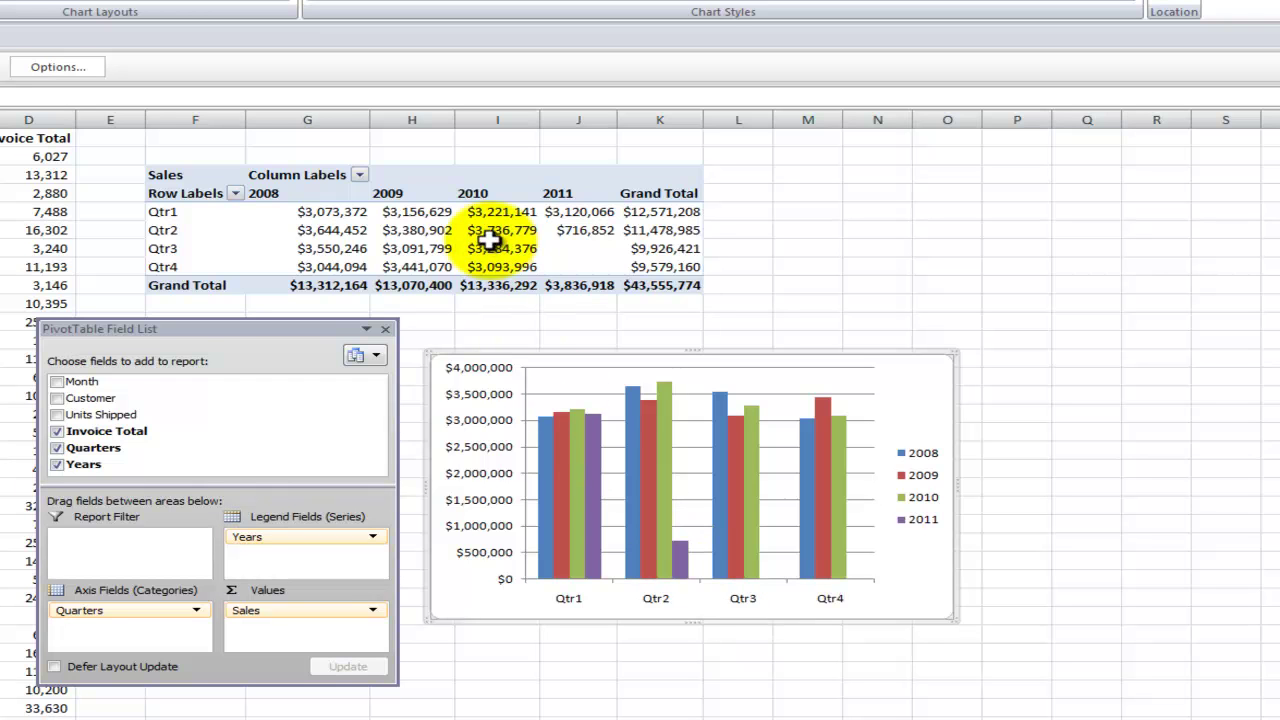
pyautogui.moveTo(490, 240)
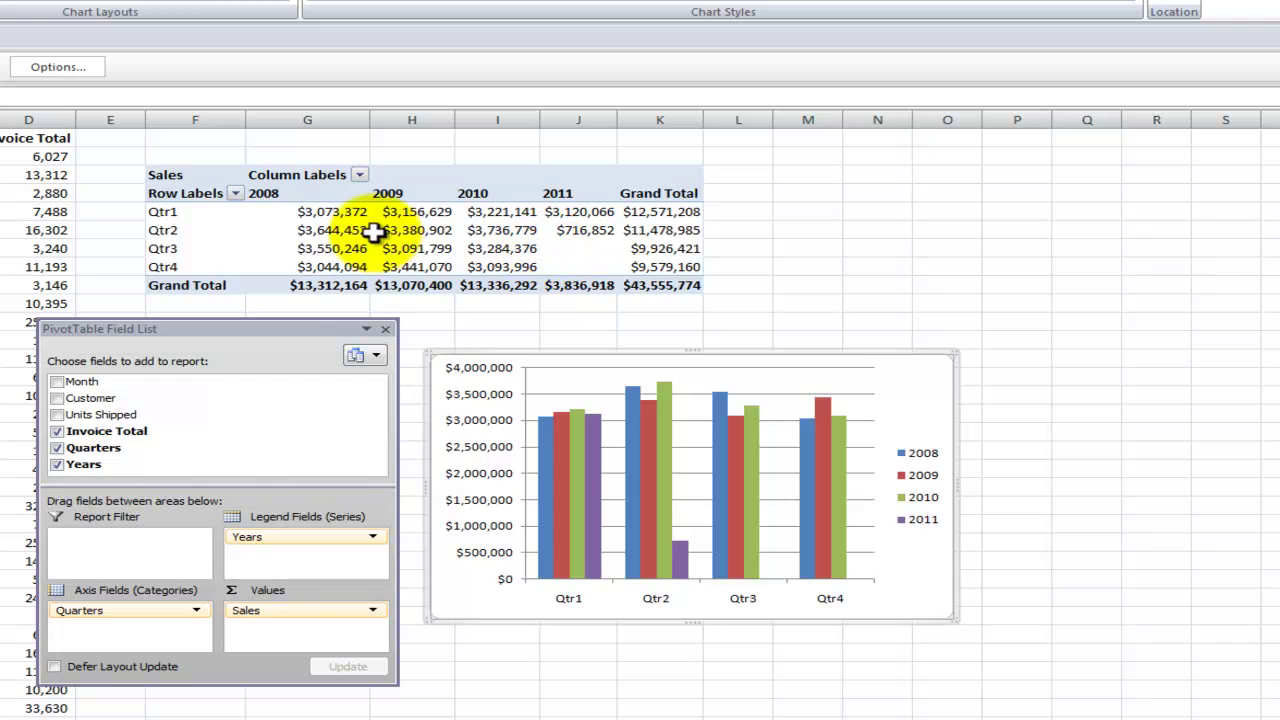
pyautogui.moveTo(325, 225)
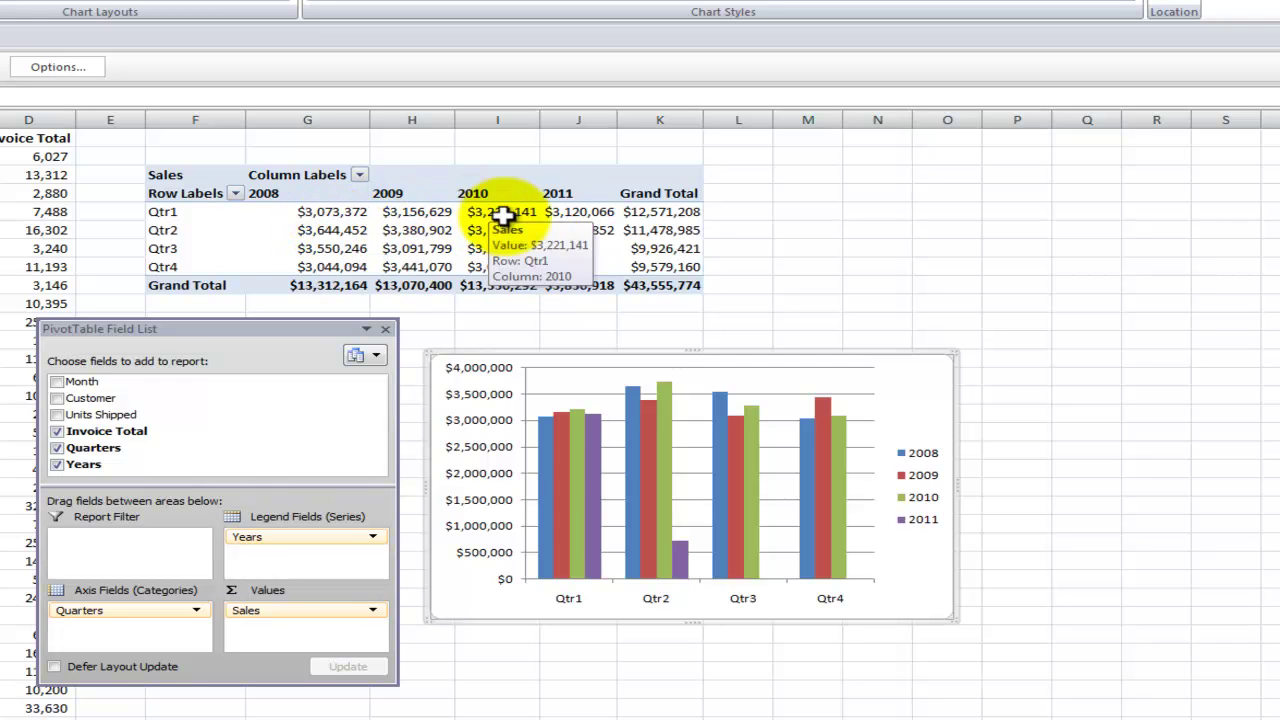
pyautogui.moveTo(566, 245)
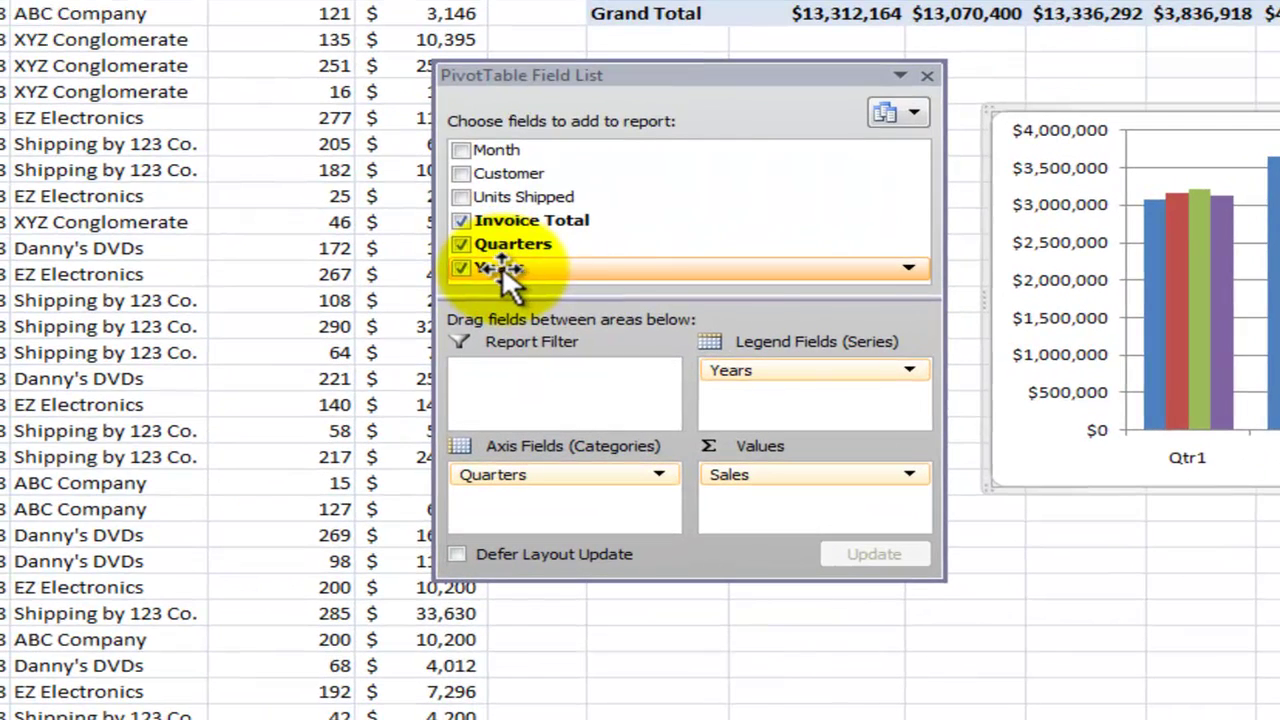
pyautogui.click(906, 267)
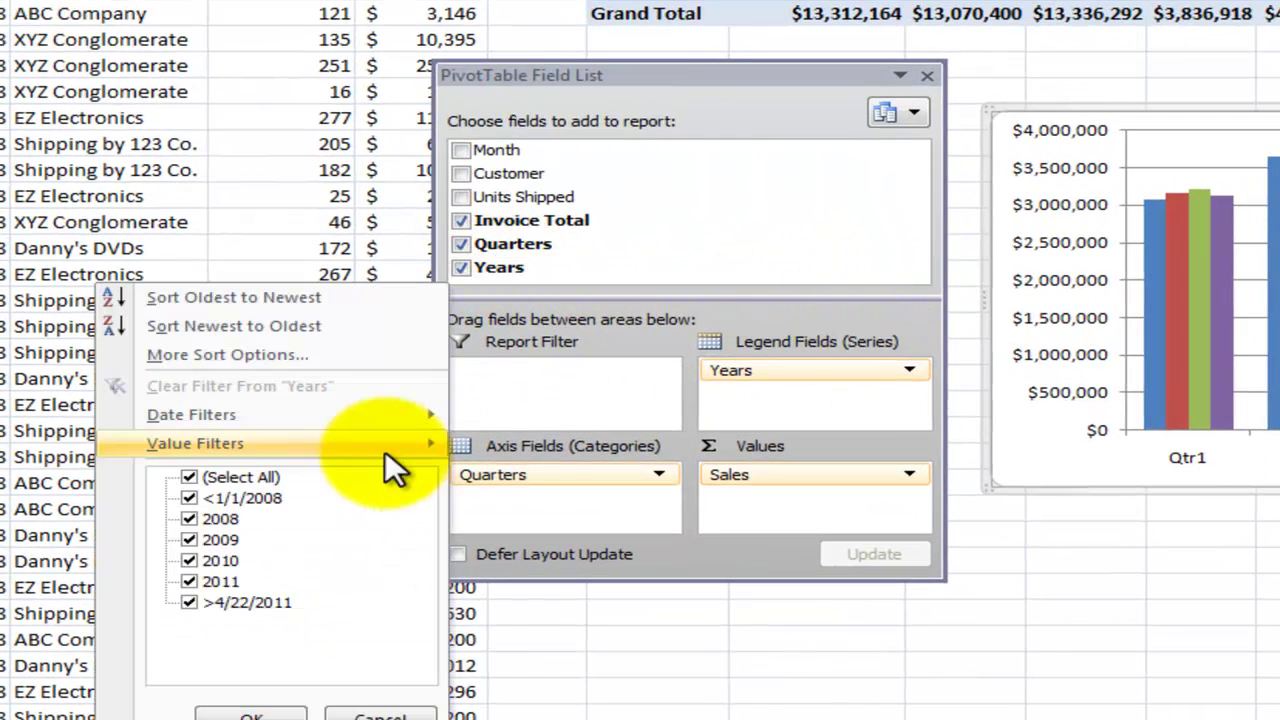
pyautogui.click(189, 477)
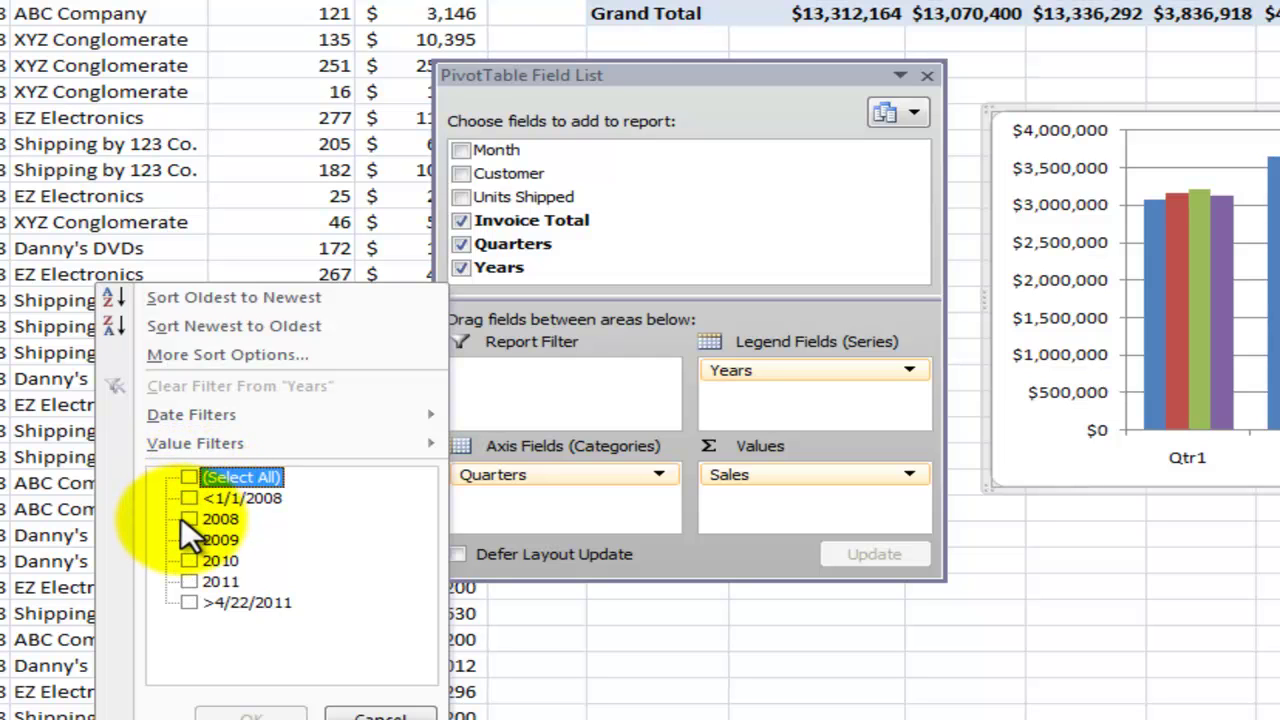
pyautogui.click(184, 518)
pyautogui.click(183, 536)
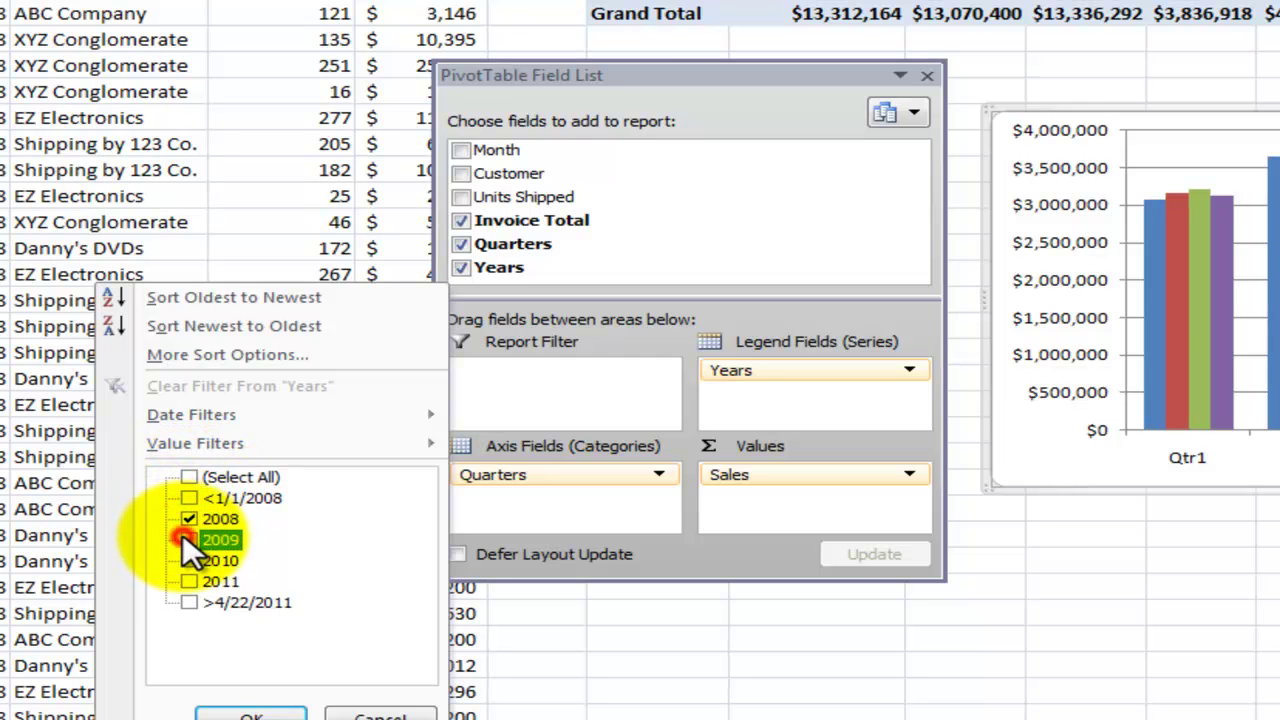
pyautogui.click(189, 560)
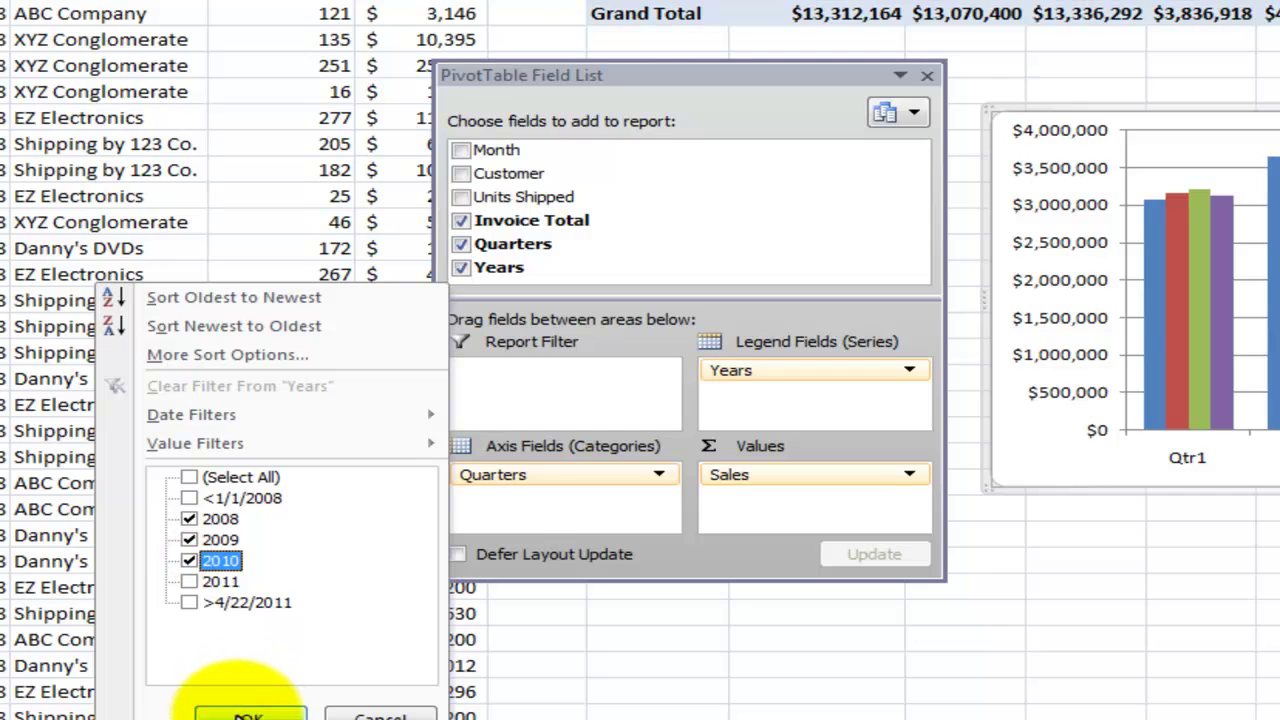
pyautogui.click(236, 710)
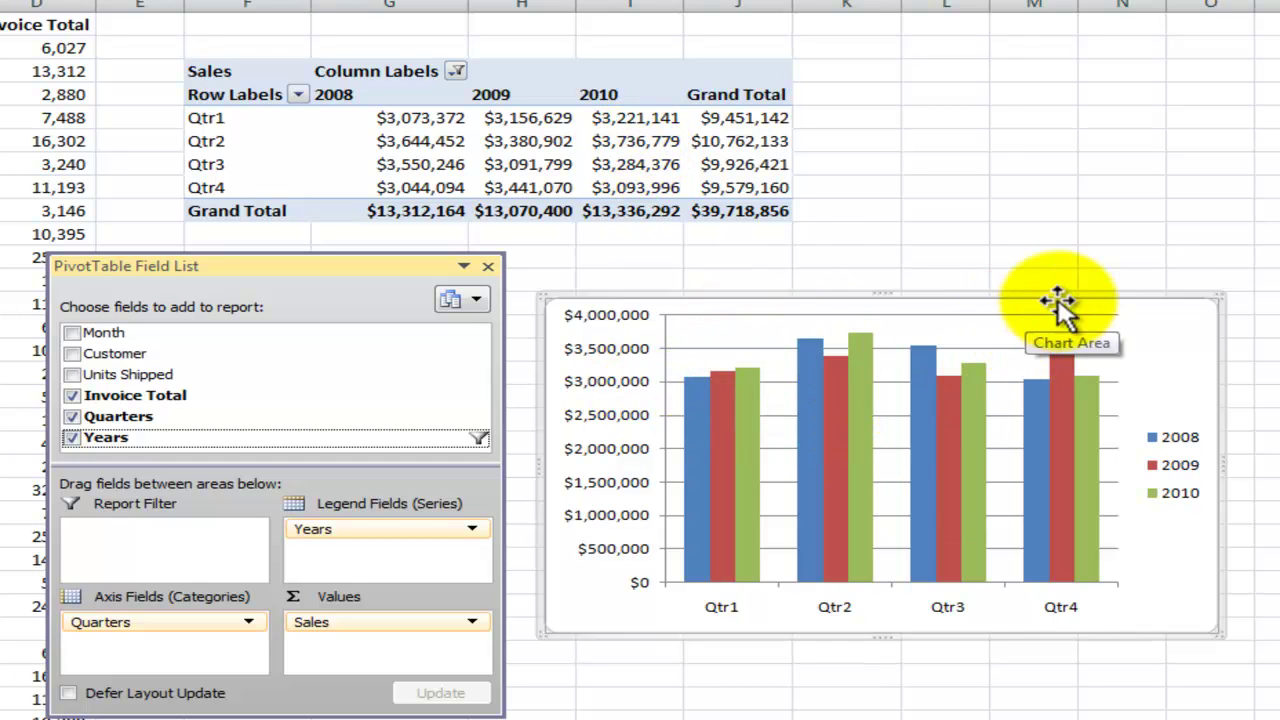
# Enlarge the PivotChart and shift it slightly down and further right beneath the pivot table.
pyautogui.moveTo(1218, 298); pyautogui.dragTo(1278, 232)
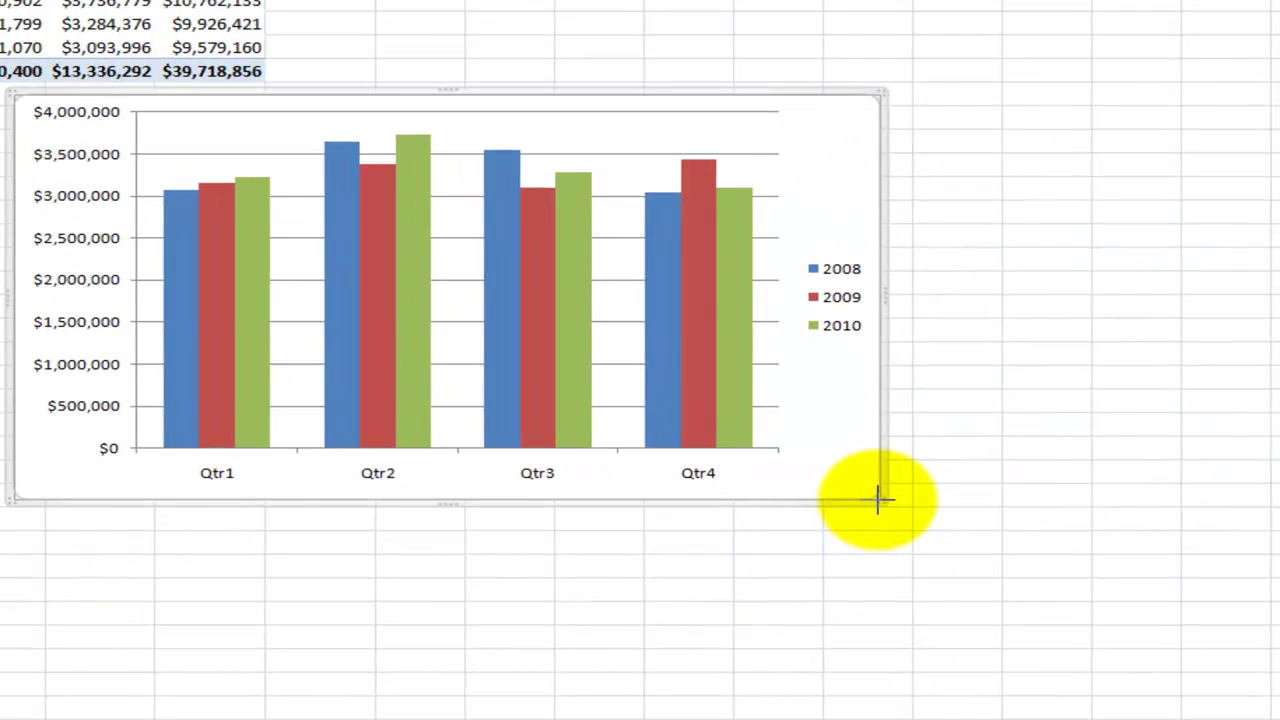
pyautogui.moveTo(880, 503); pyautogui.dragTo(905, 535)
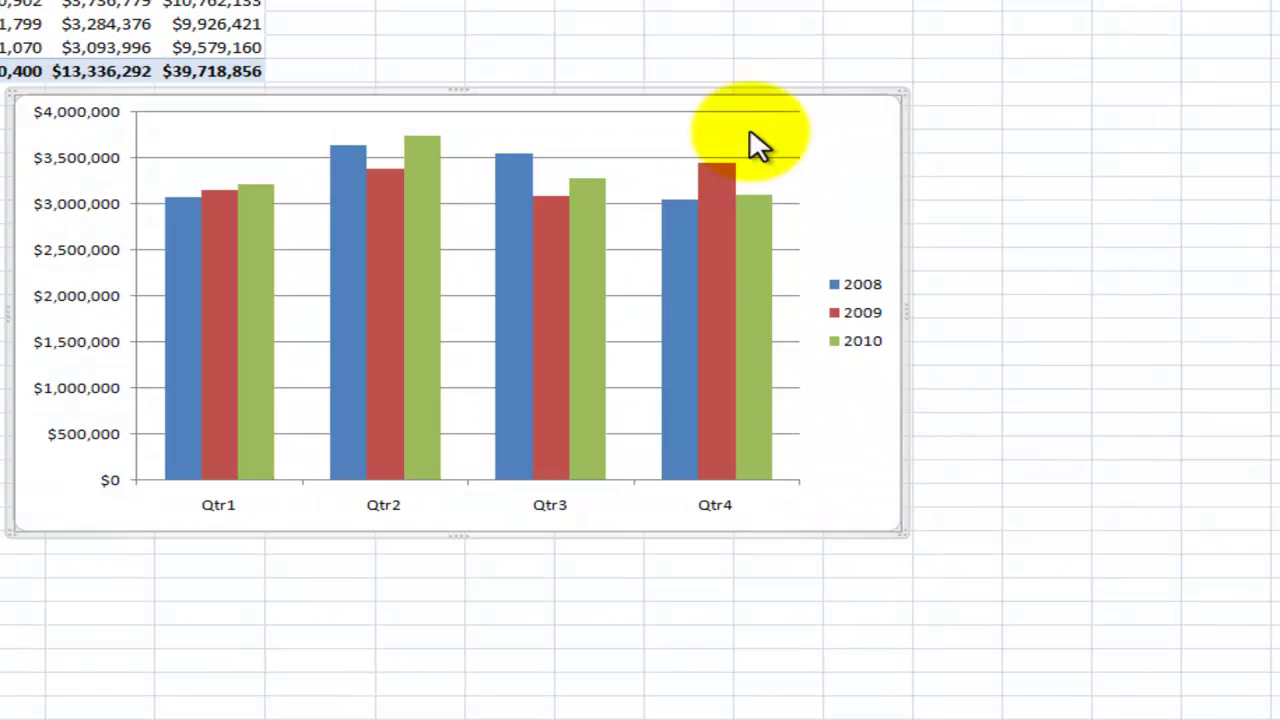
pyautogui.moveTo(731, 89); pyautogui.dragTo(866, 125)
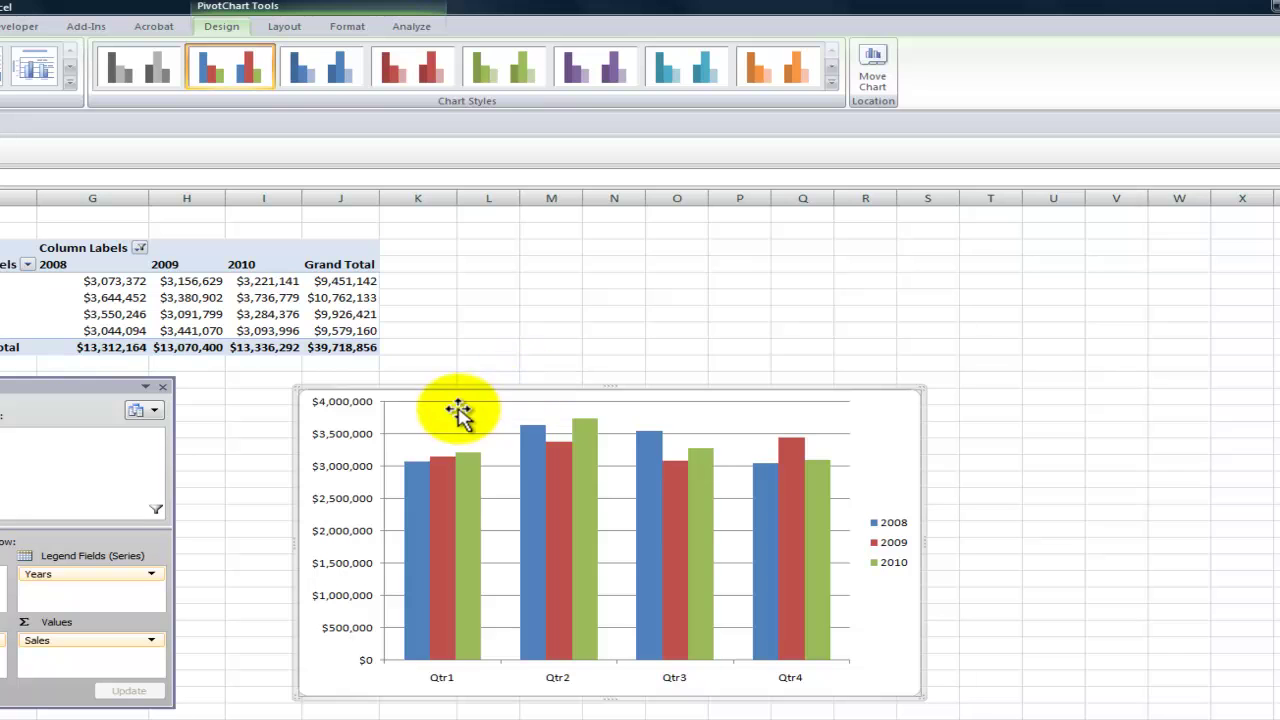
# Review the layout, format and analysis options offered for the PivotChart.
pyautogui.click(410, 281)
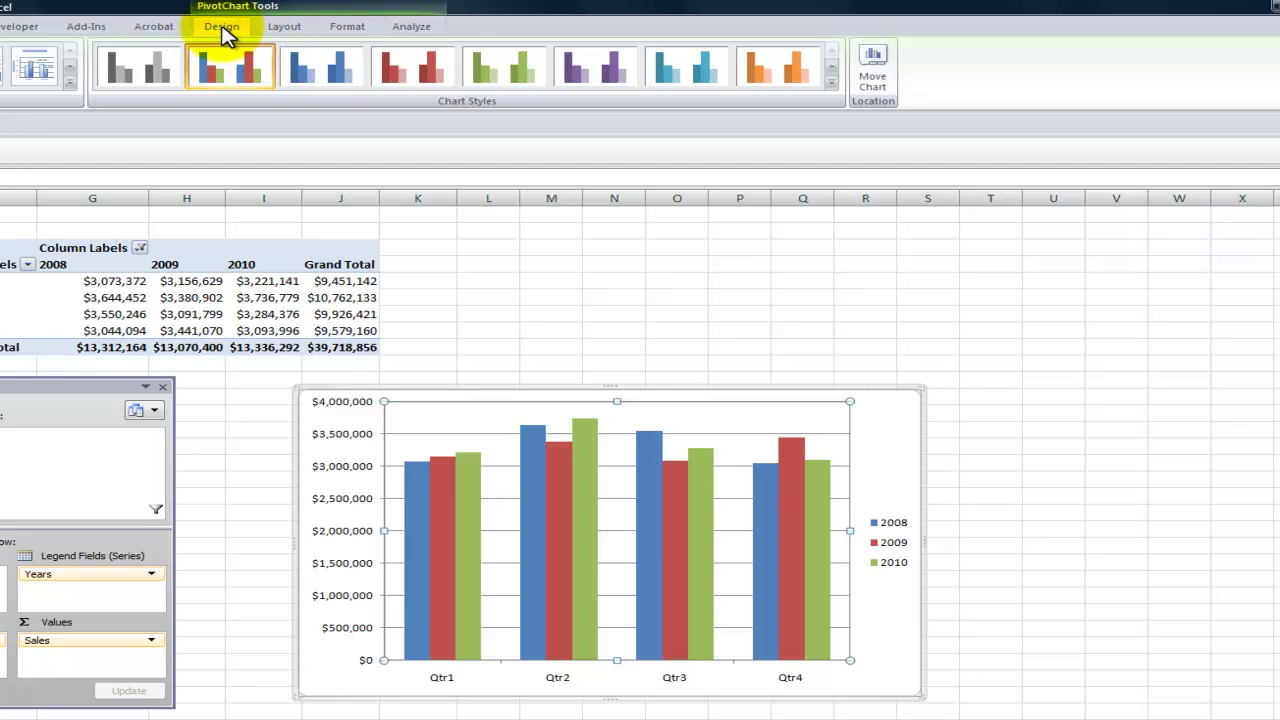
pyautogui.click(285, 27)
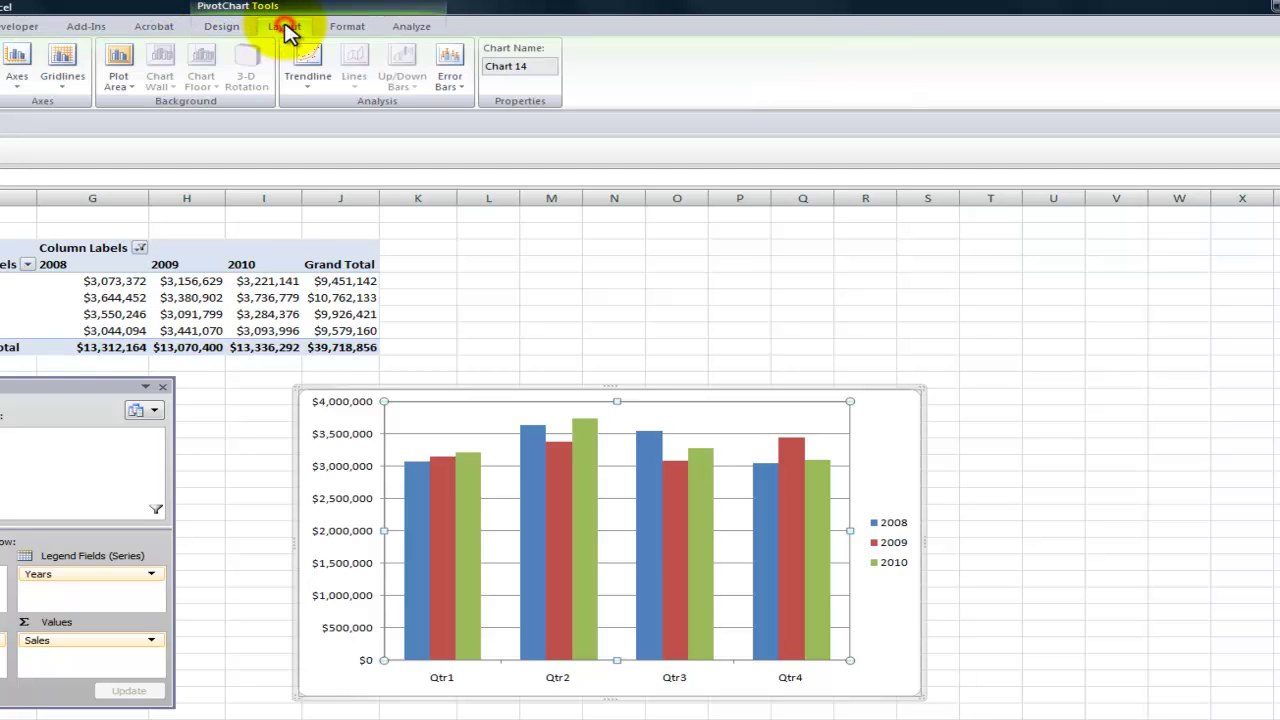
pyautogui.click(345, 28)
pyautogui.click(413, 30)
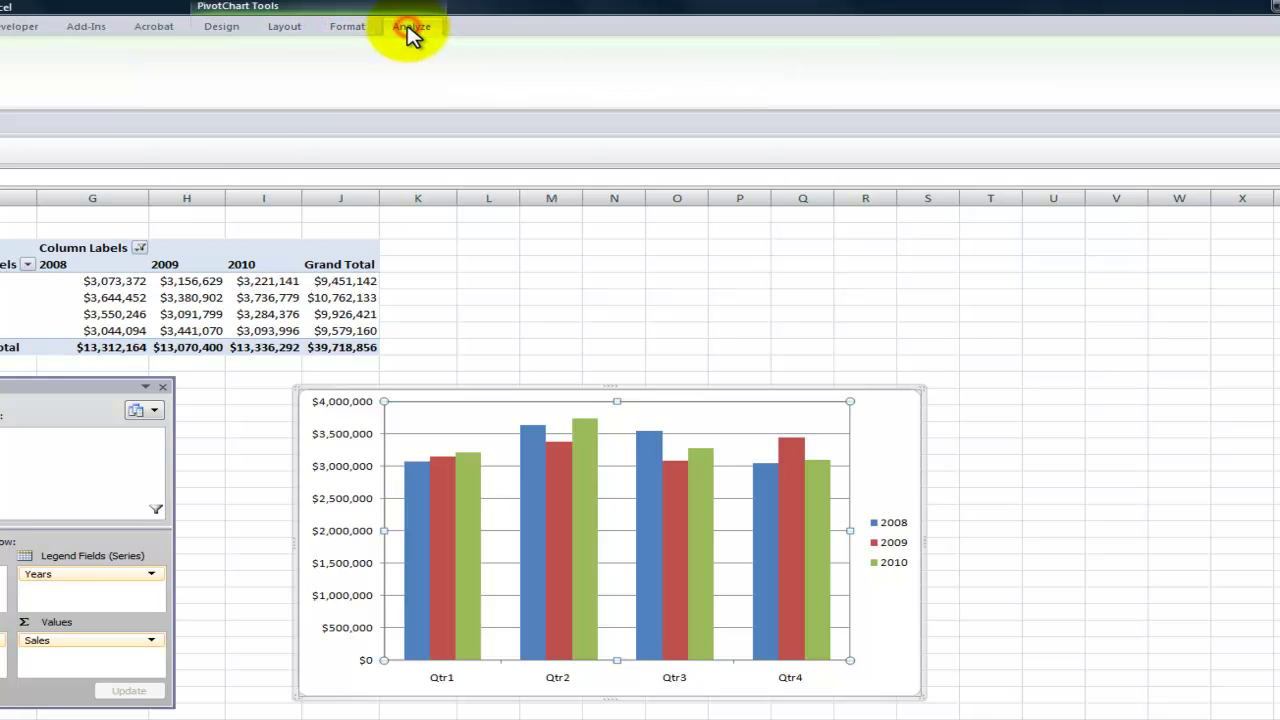
# Move the PivotChart from the Raw Data worksheet to a new chart sheet, keeping the suggested sheet name.
pyautogui.click(224, 30)
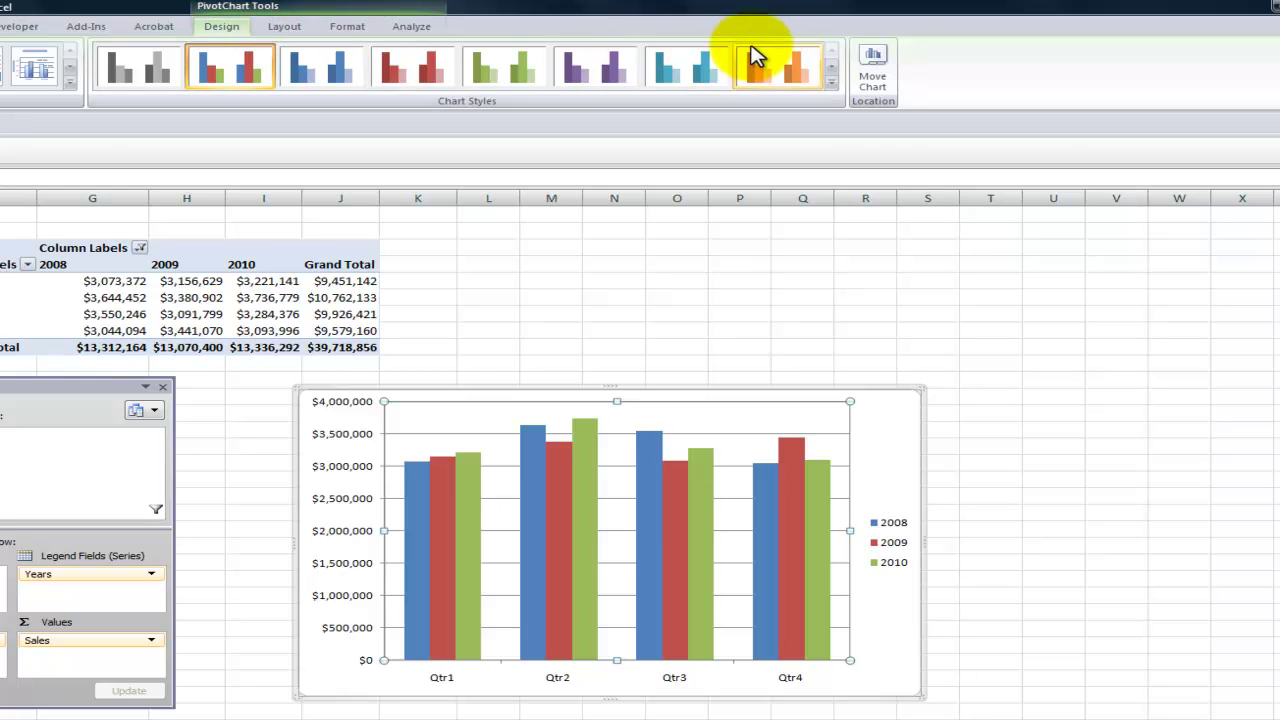
pyautogui.click(880, 90)
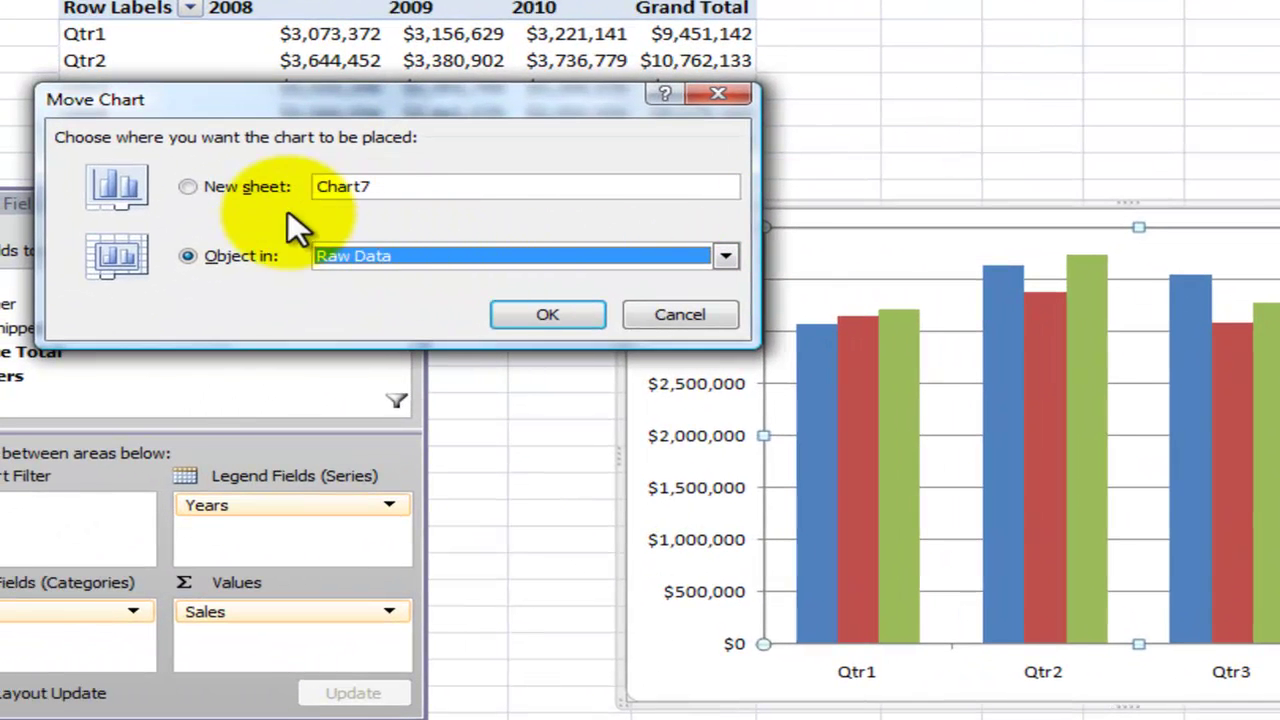
pyautogui.click(186, 187)
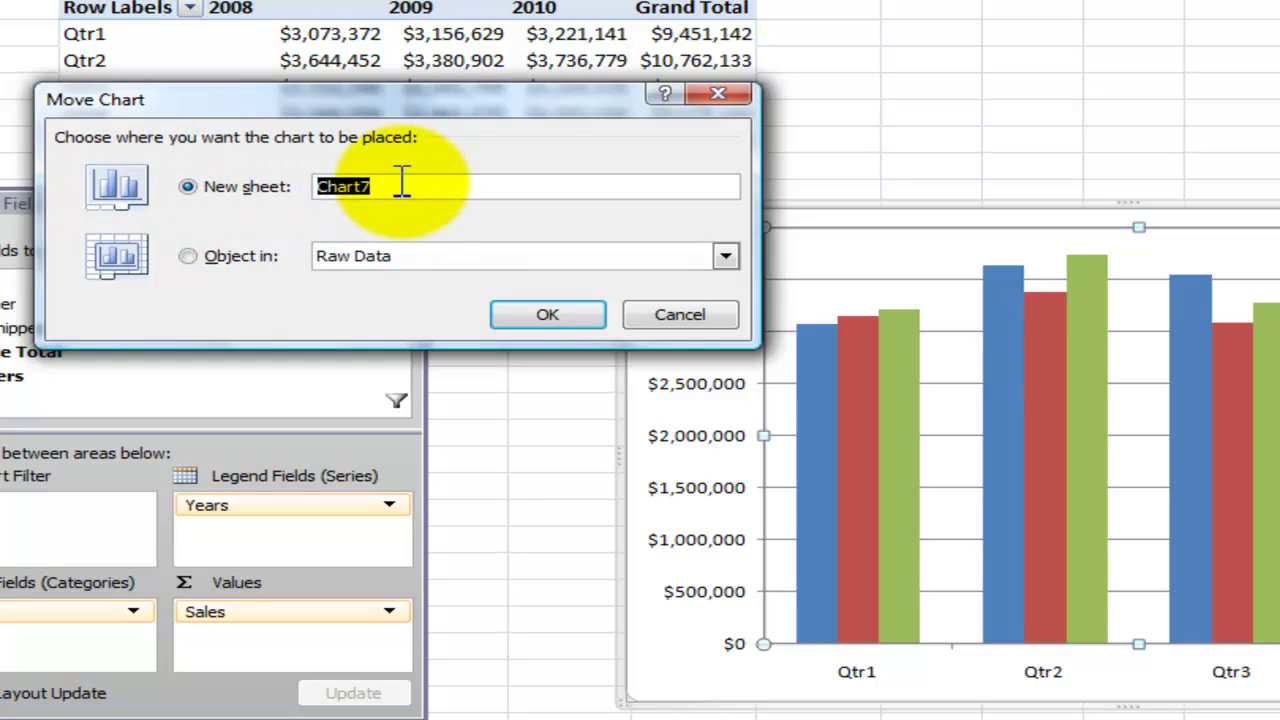
pyautogui.click(560, 316)
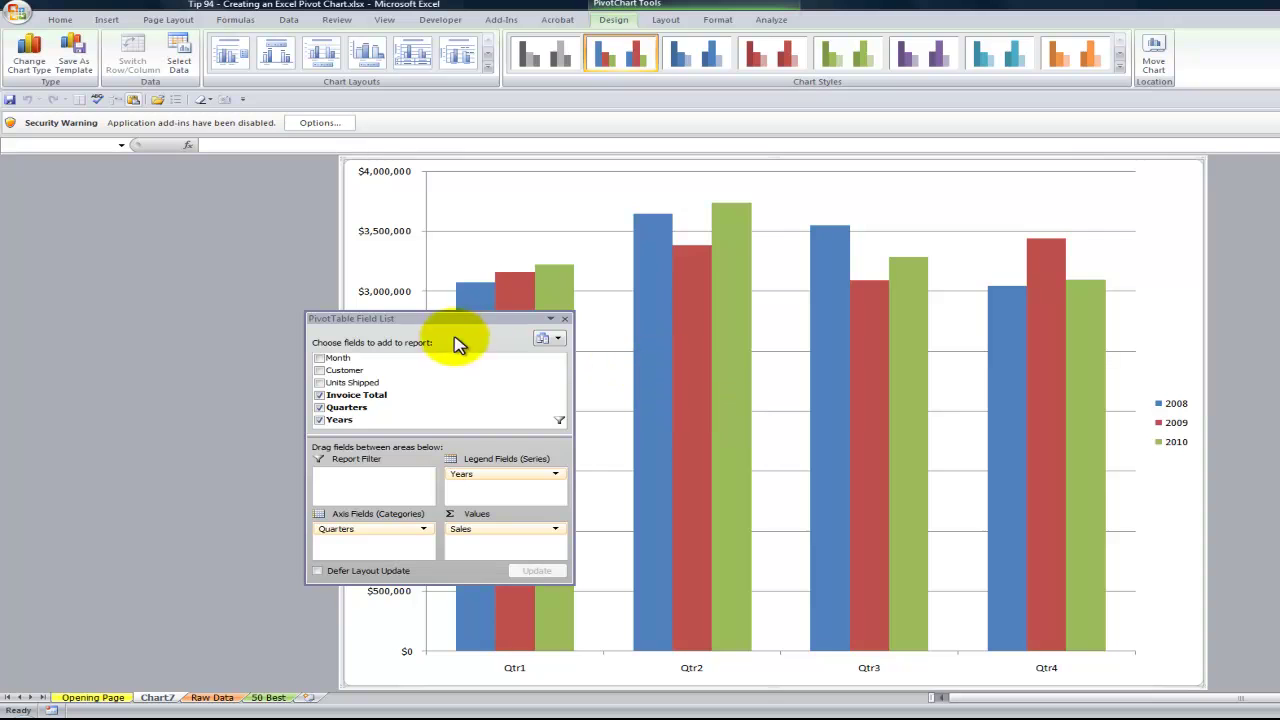
# Move the PivotTable Field List off the chart into the empty grey area and close it.
pyautogui.moveTo(236, 246); pyautogui.dragTo(167, 246)
pyautogui.moveTo(375, 316); pyautogui.dragTo(158, 177)
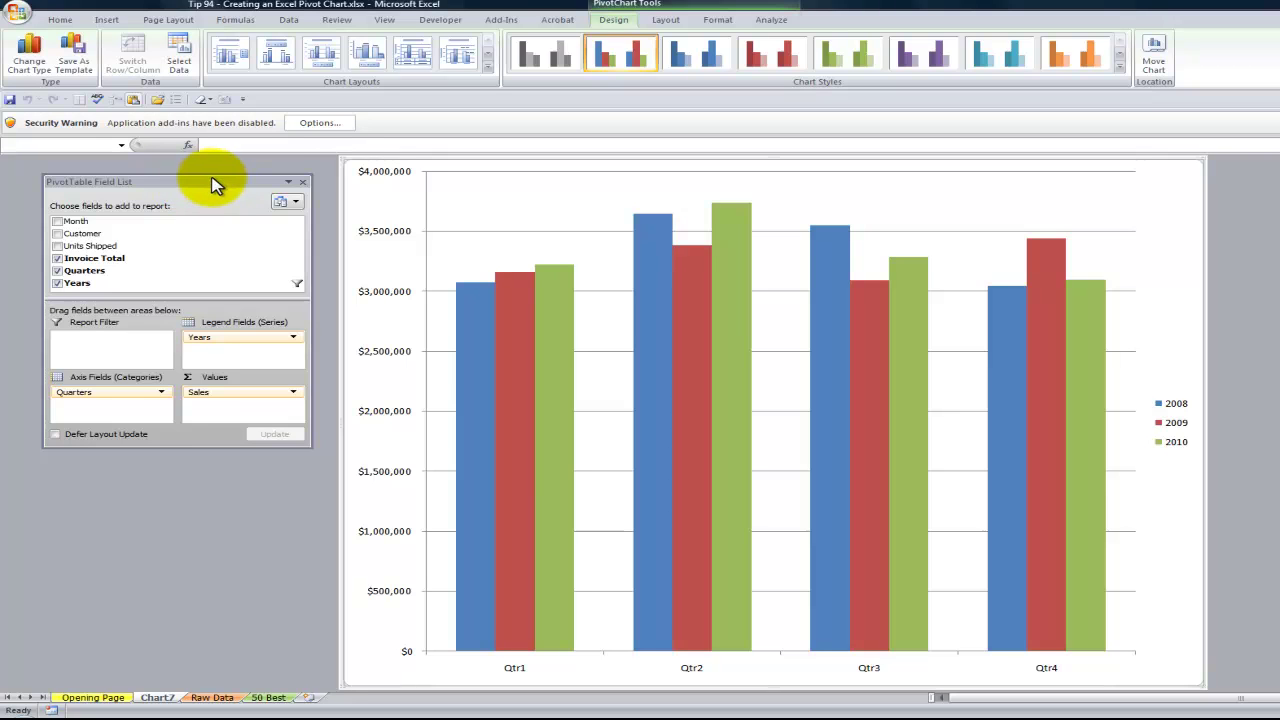
pyautogui.click(303, 183)
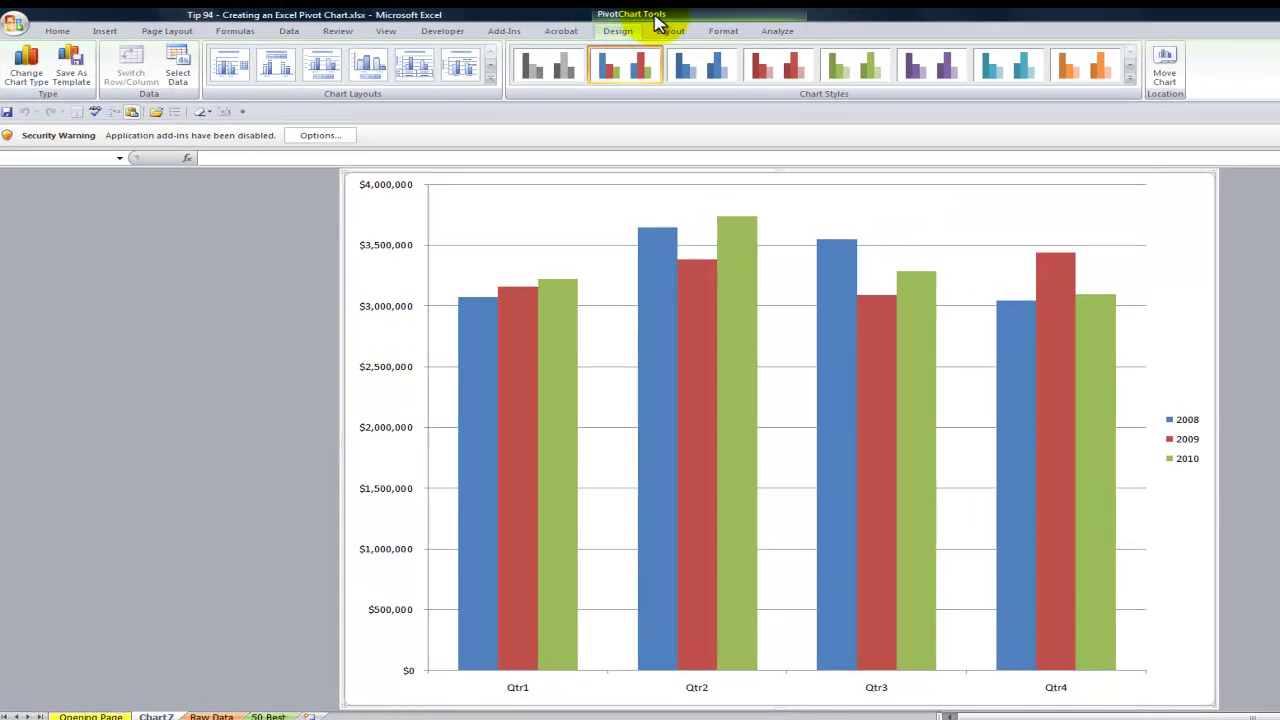
# Show the PivotChart Filter Pane and place it in the empty area beside the chart.
pyautogui.click(781, 33)
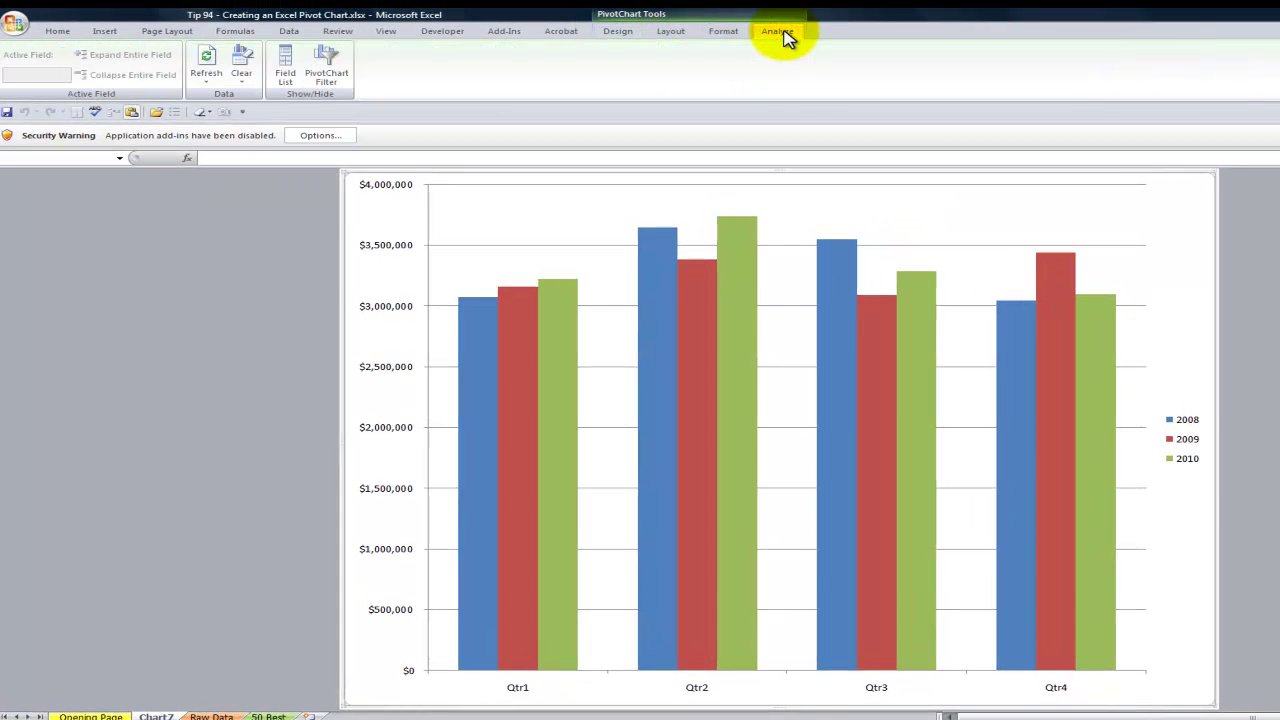
pyautogui.click(330, 80)
pyautogui.moveTo(1083, 353); pyautogui.dragTo(141, 479)
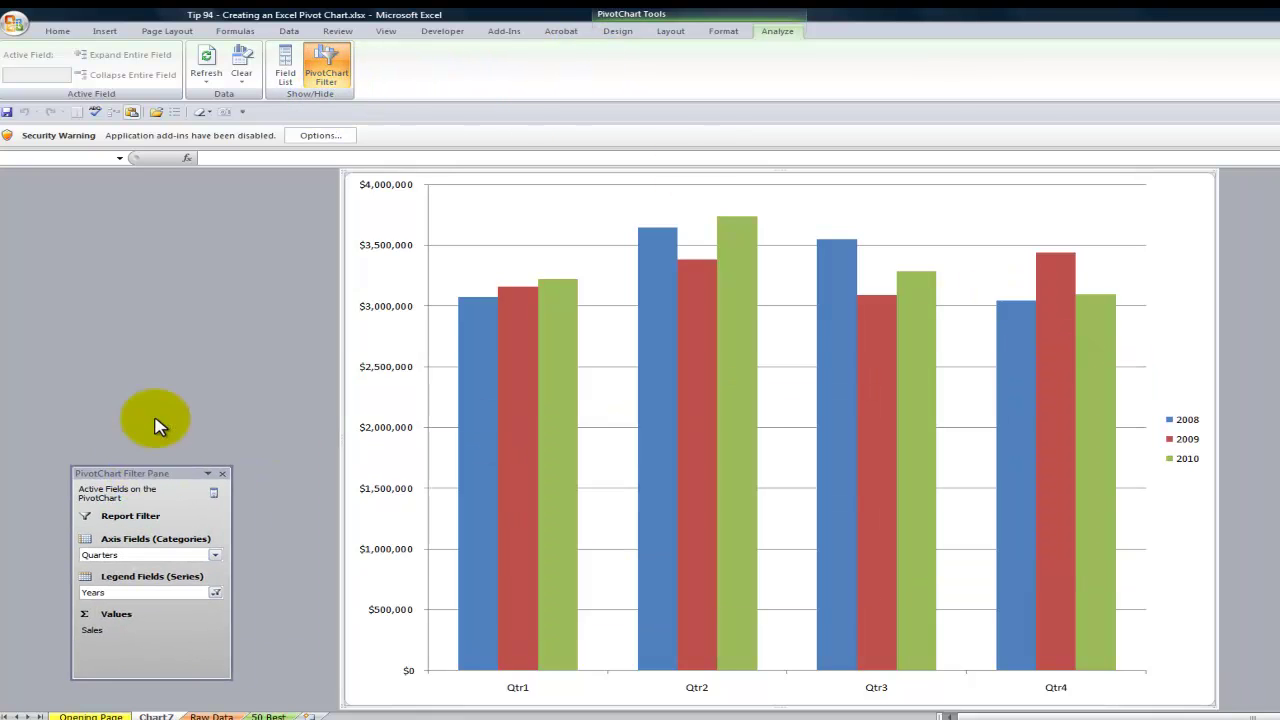
# Reopen the PivotTable Field List, close it again, and move the PivotChart Filter Pane higher beside the chart.
pyautogui.click(285, 70)
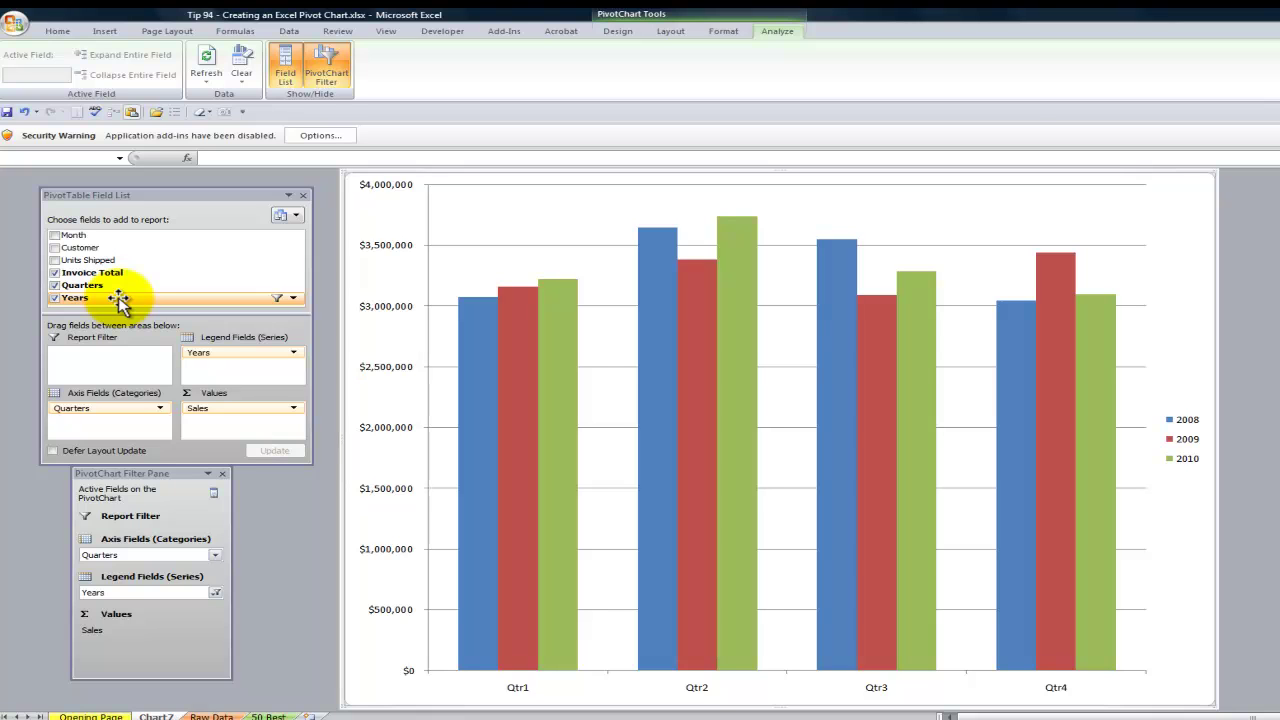
pyautogui.click(304, 197)
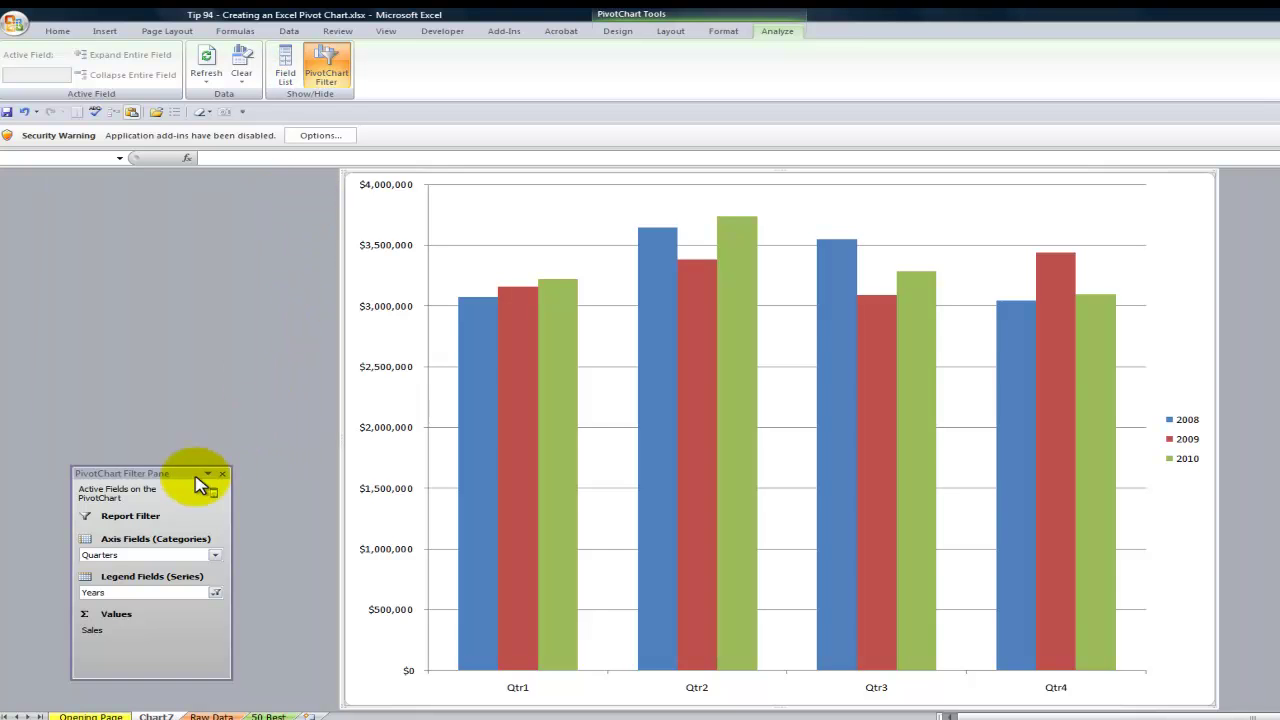
pyautogui.moveTo(163, 472); pyautogui.dragTo(176, 217)
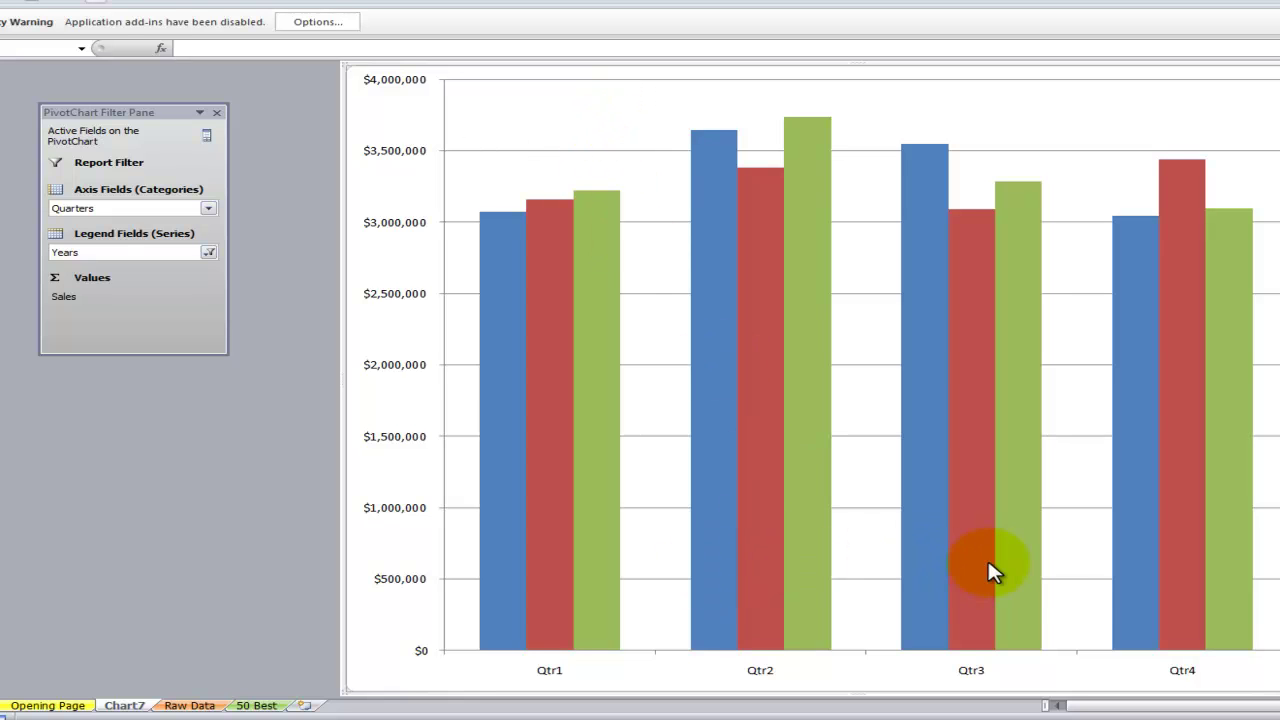
# Filter the Quarters axis field to show only Qtr3 and Qtr4.
pyautogui.moveTo(986, 575)
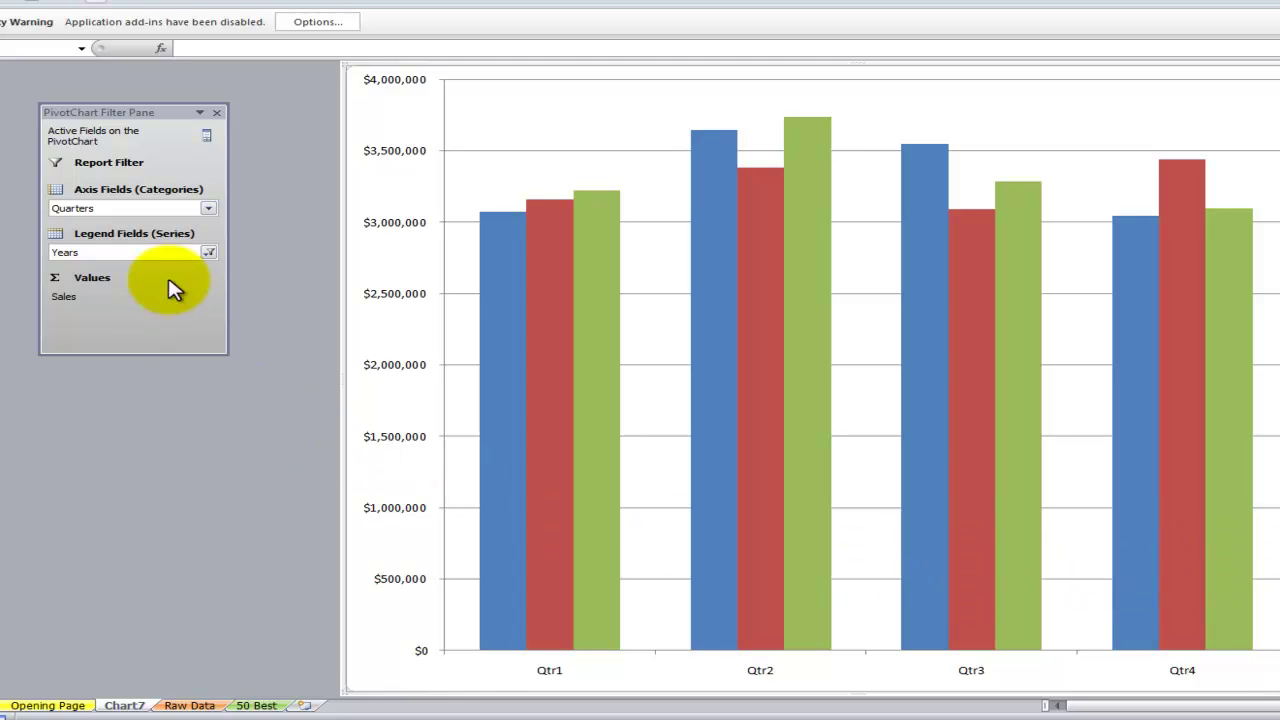
pyautogui.click(209, 210)
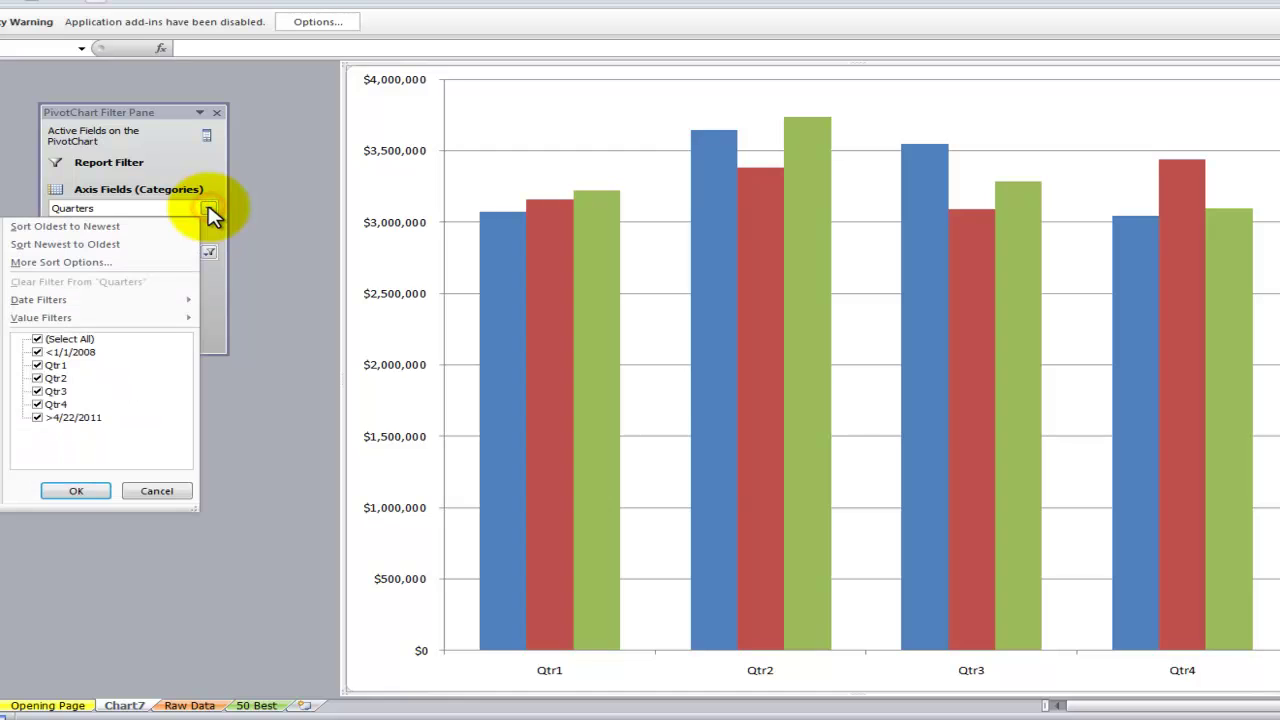
pyautogui.click(37, 339)
pyautogui.click(37, 391)
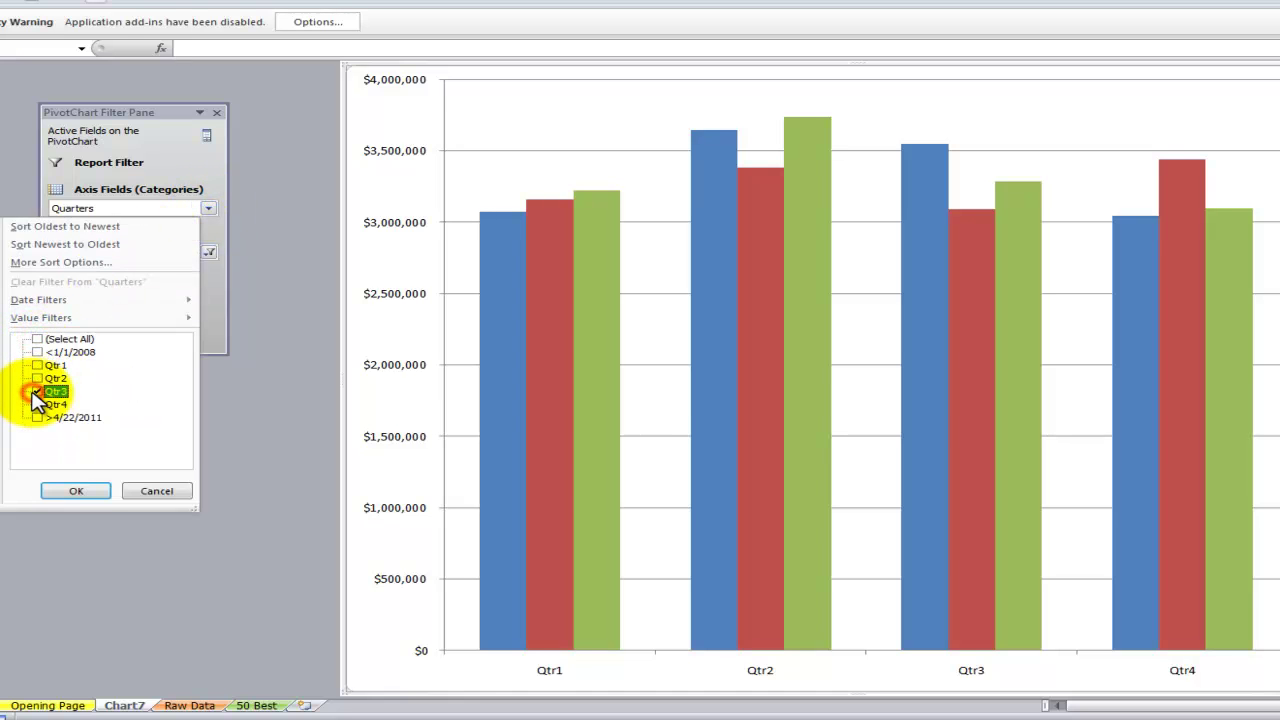
pyautogui.click(37, 404)
pyautogui.click(66, 491)
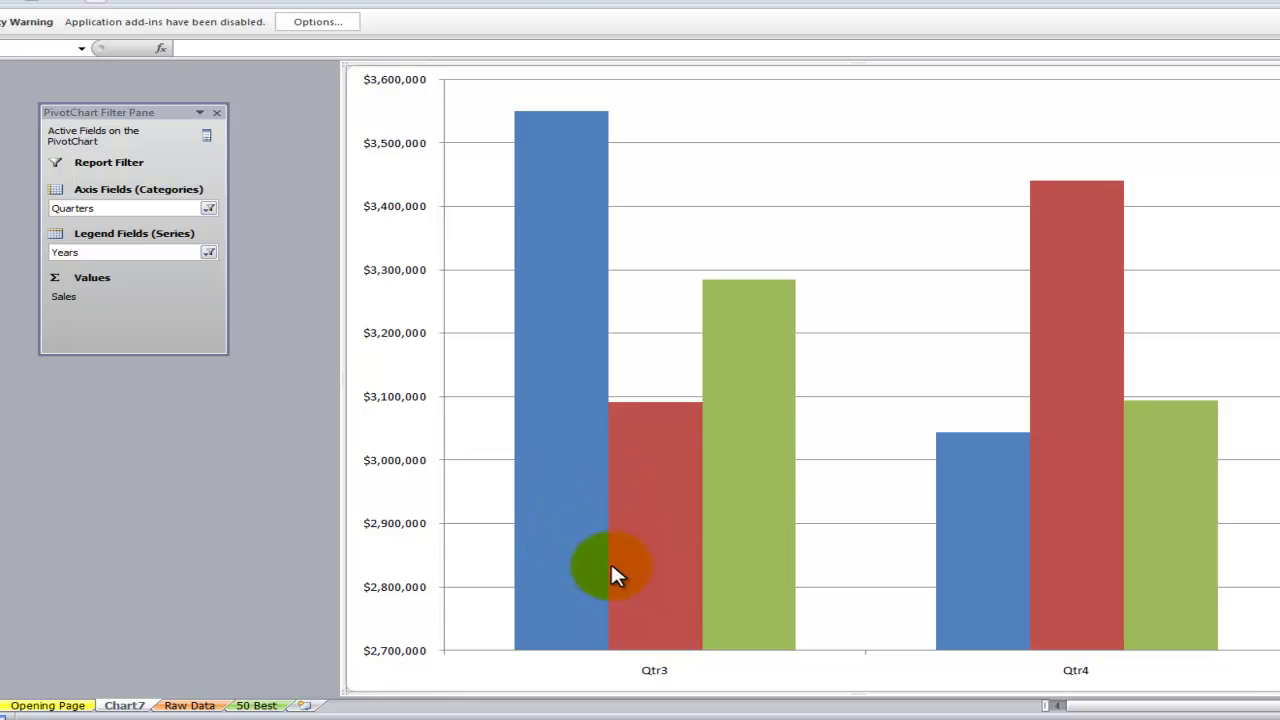
# Change the Quarters axis filter to show only Qtr1 and Qtr2.
pyautogui.moveTo(689, 545)
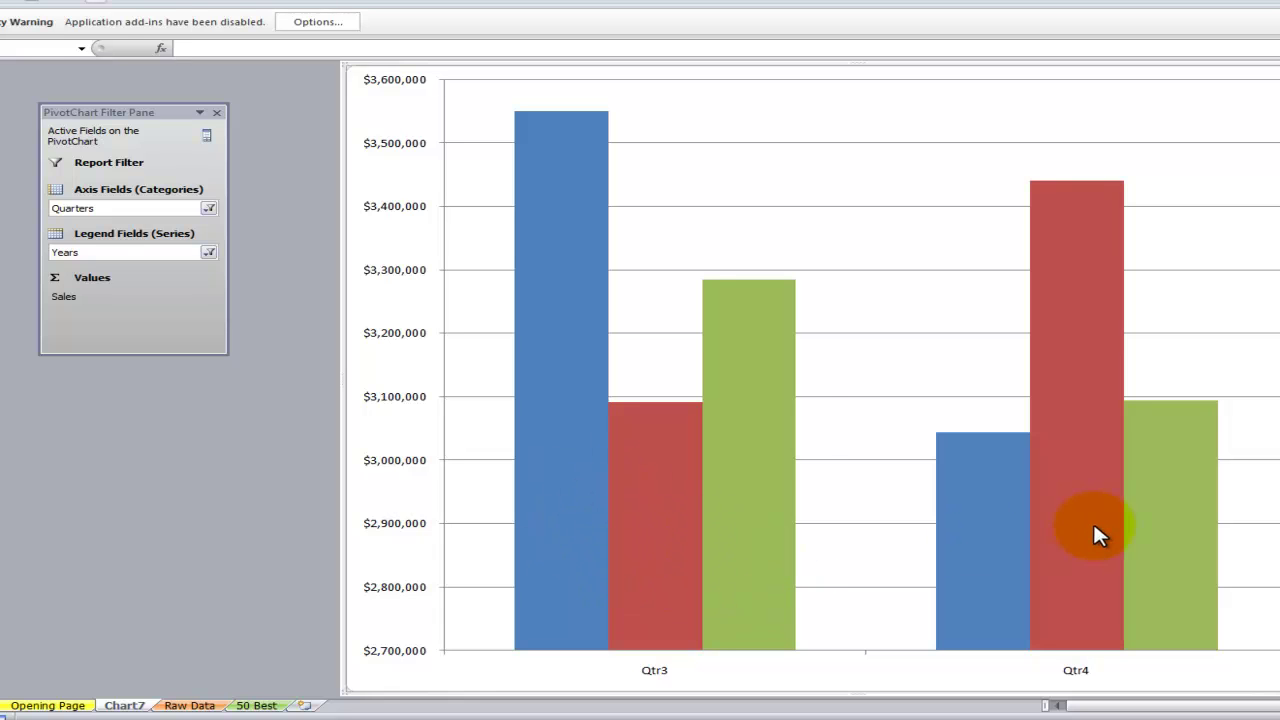
pyautogui.click(209, 209)
pyautogui.click(38, 365)
pyautogui.click(38, 378)
pyautogui.click(37, 391)
pyautogui.click(37, 404)
pyautogui.click(70, 490)
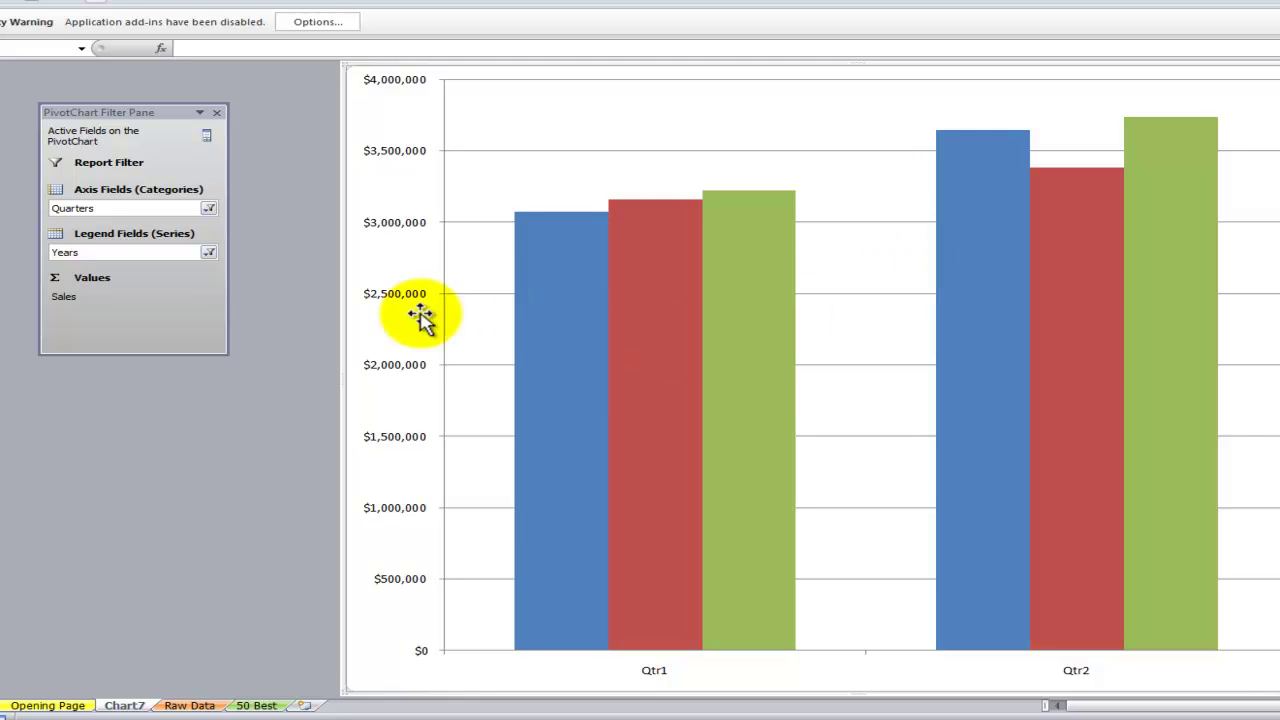
# Exclude 2008 from the Years legend field so that only 2009 and 2010 are charted.
pyautogui.click(209, 254)
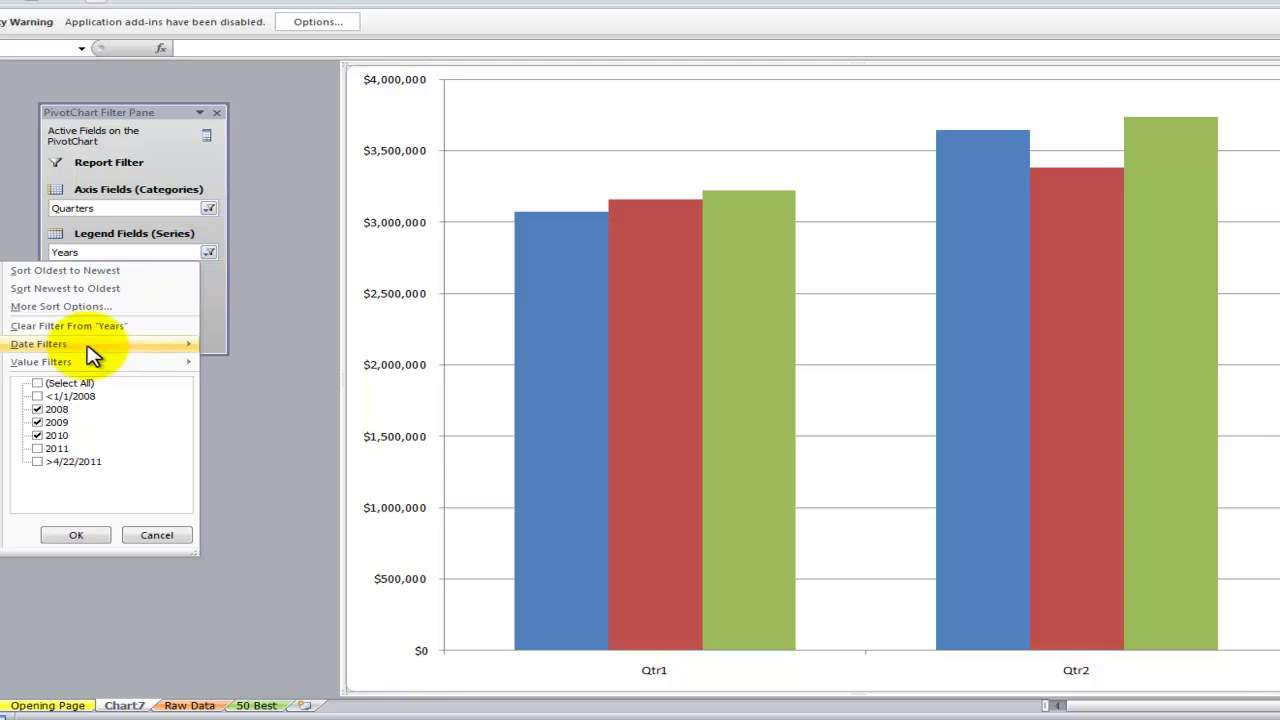
pyautogui.click(38, 410)
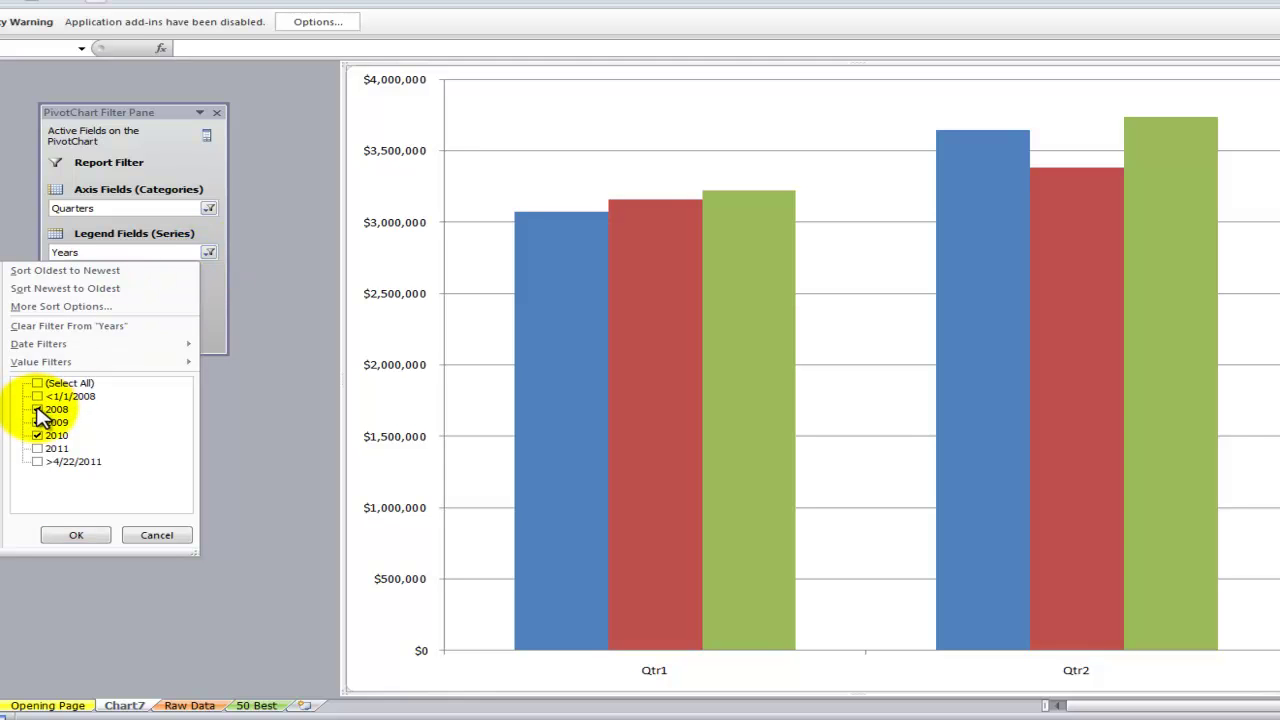
pyautogui.click(38, 410)
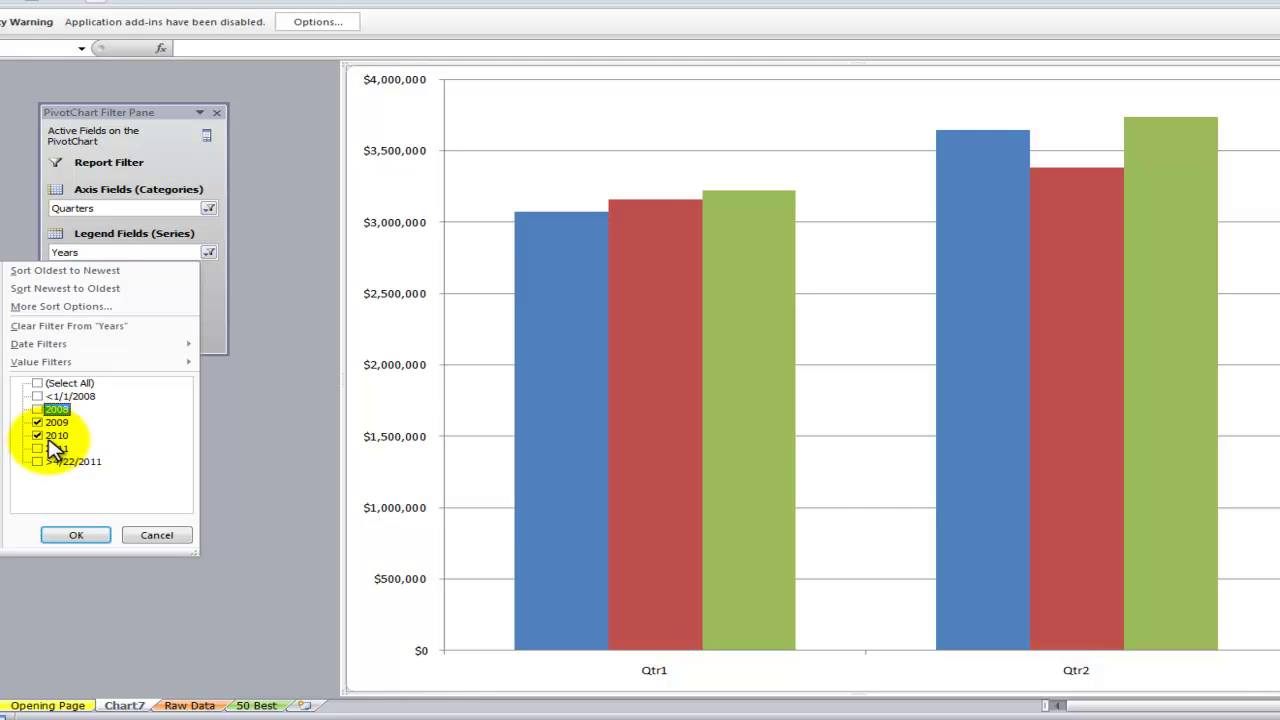
pyautogui.click(62, 532)
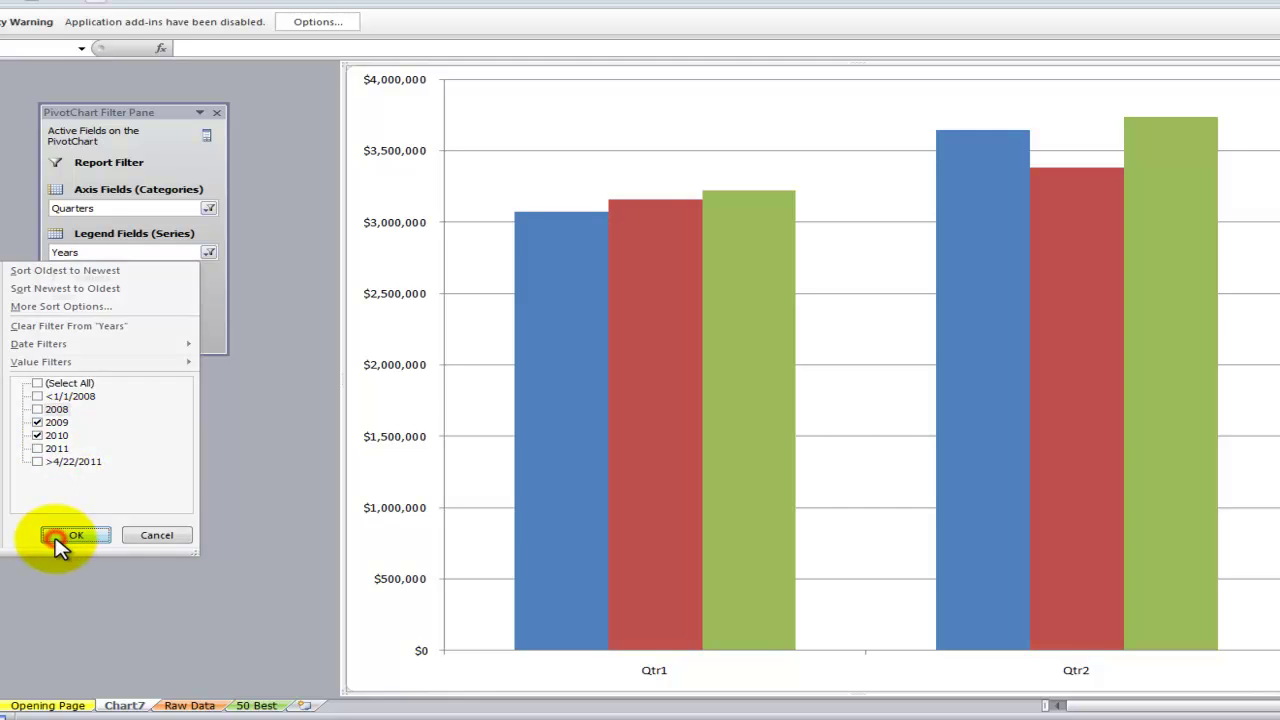
pyautogui.click(609, 540)
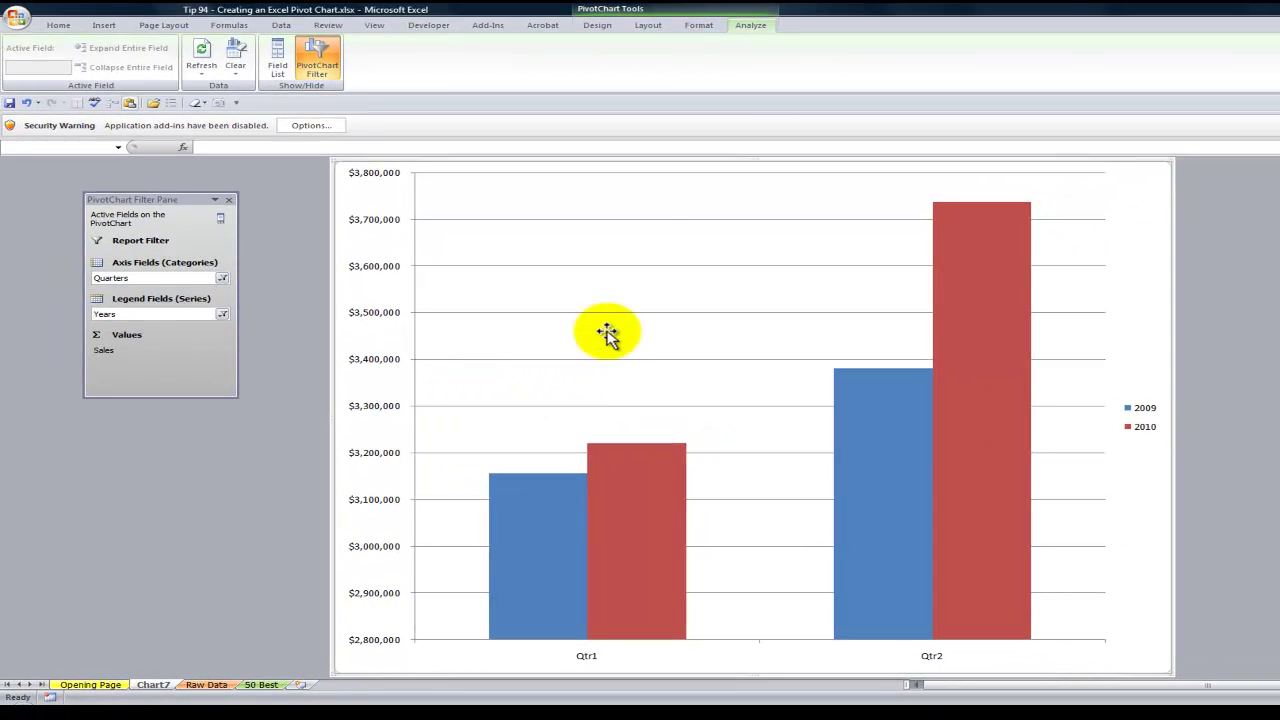
# Apply the multicolour chart style with the light grey shaded plot area to the PivotChart.
pyautogui.click(597, 26)
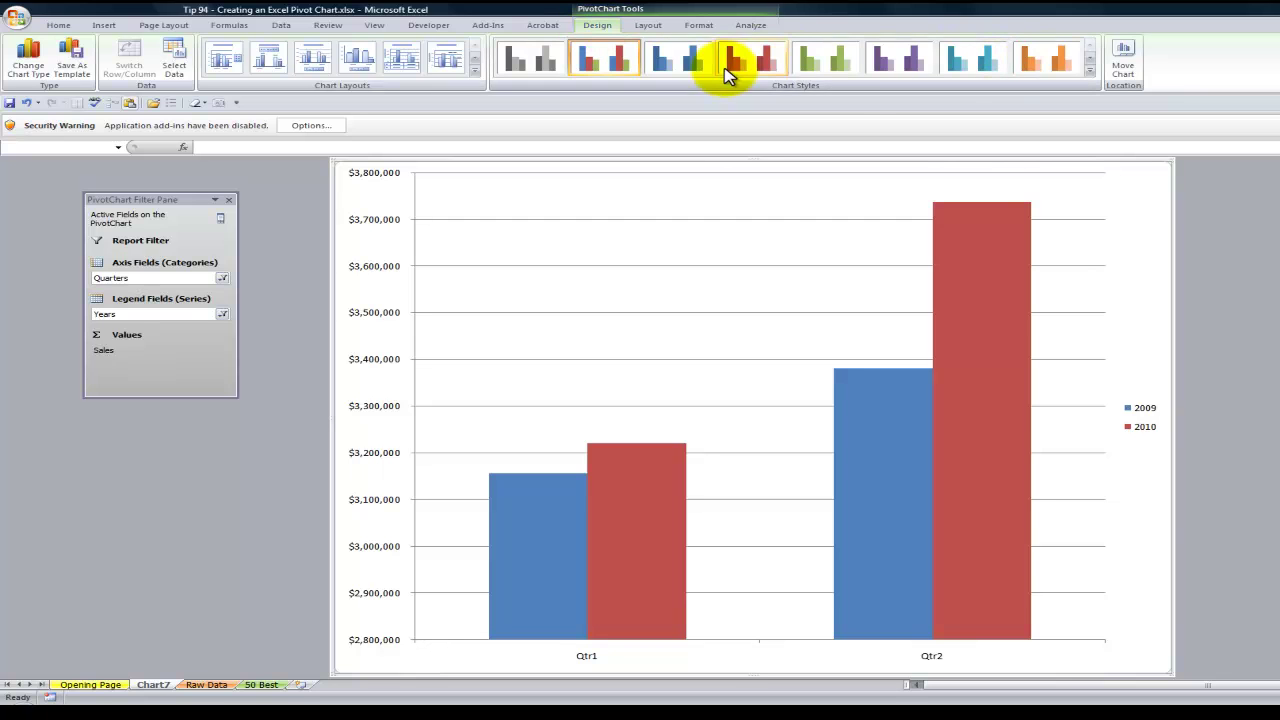
pyautogui.click(1091, 72)
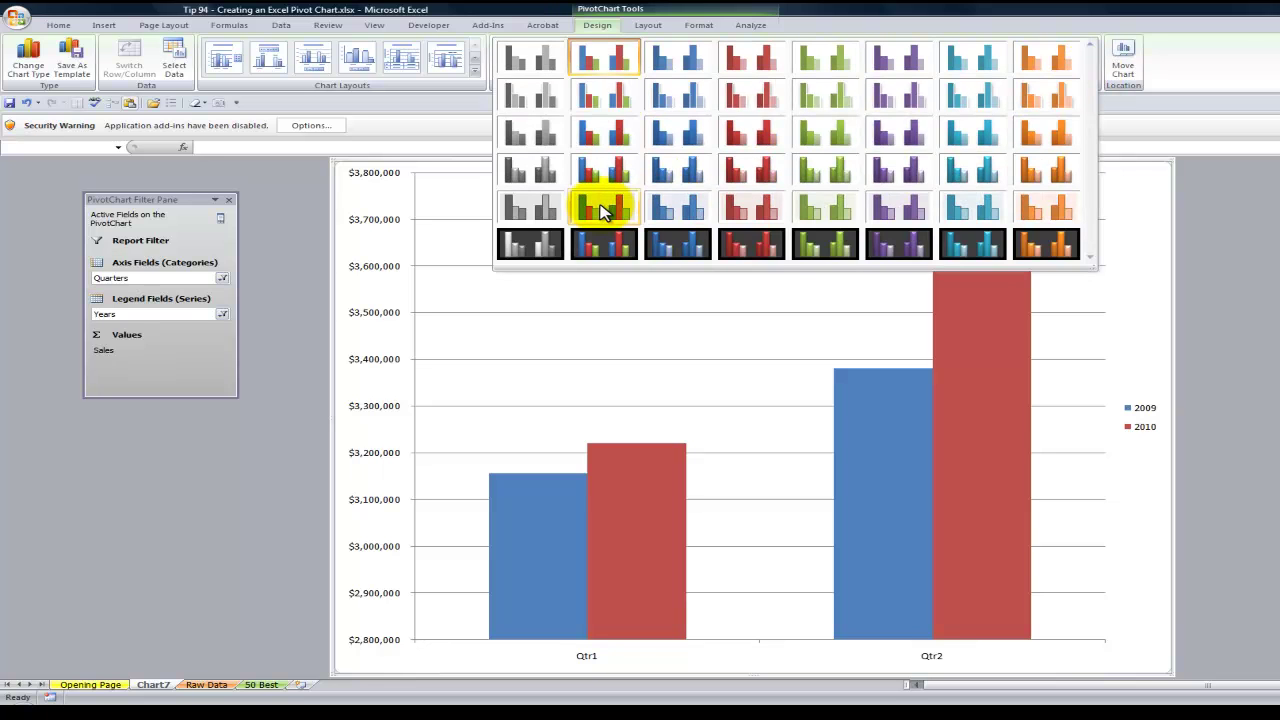
pyautogui.click(600, 208)
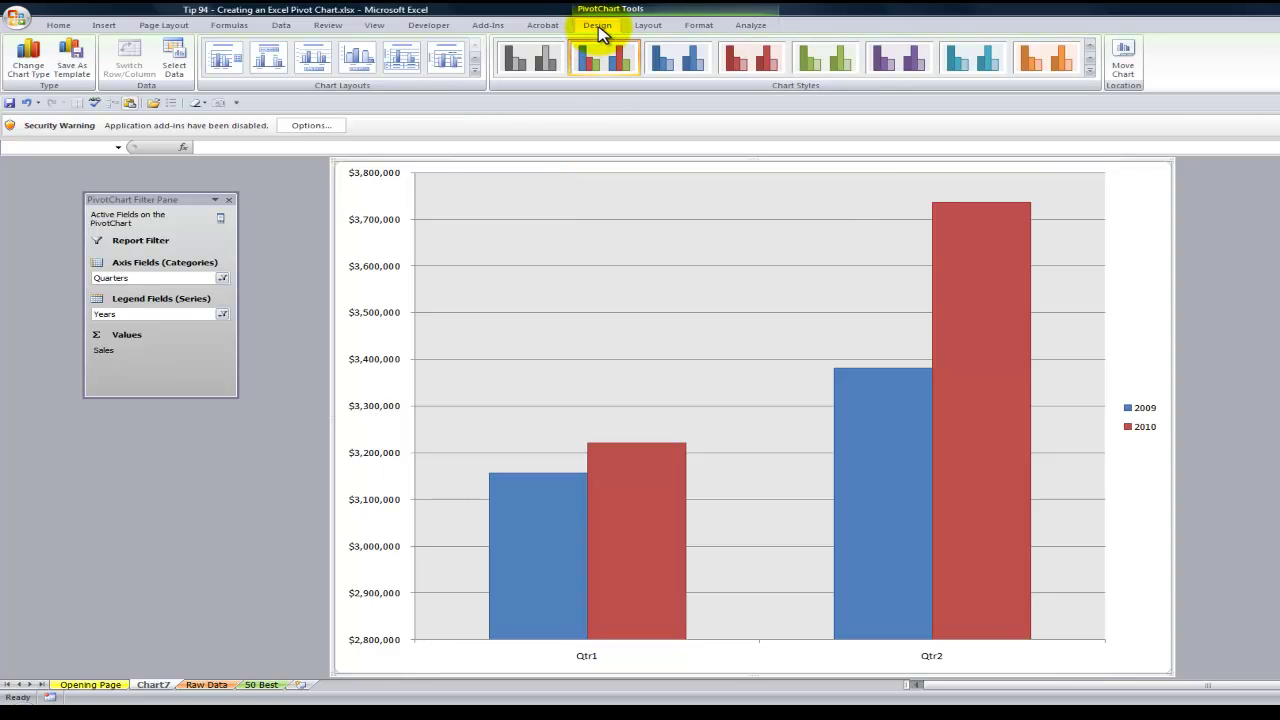
# Delete the vertical axis major gridlines and show the legend at the bottom of the chart.
pyautogui.click(649, 27)
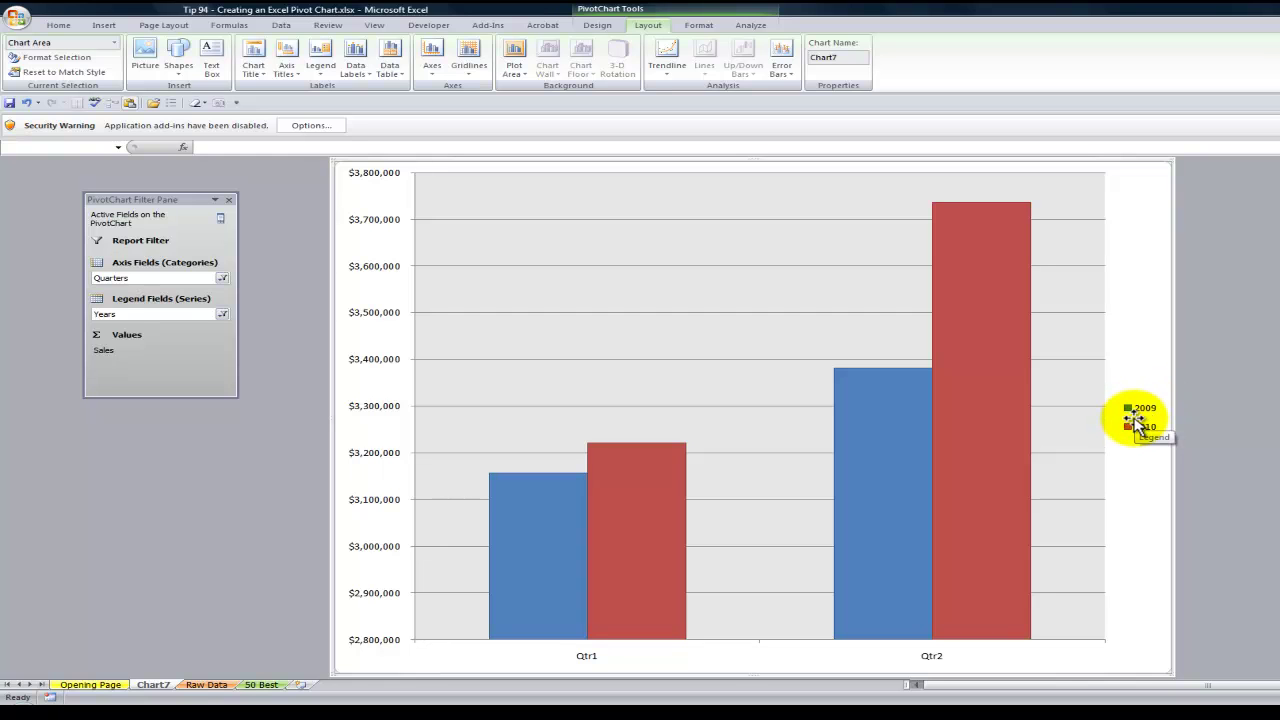
pyautogui.click(114, 42)
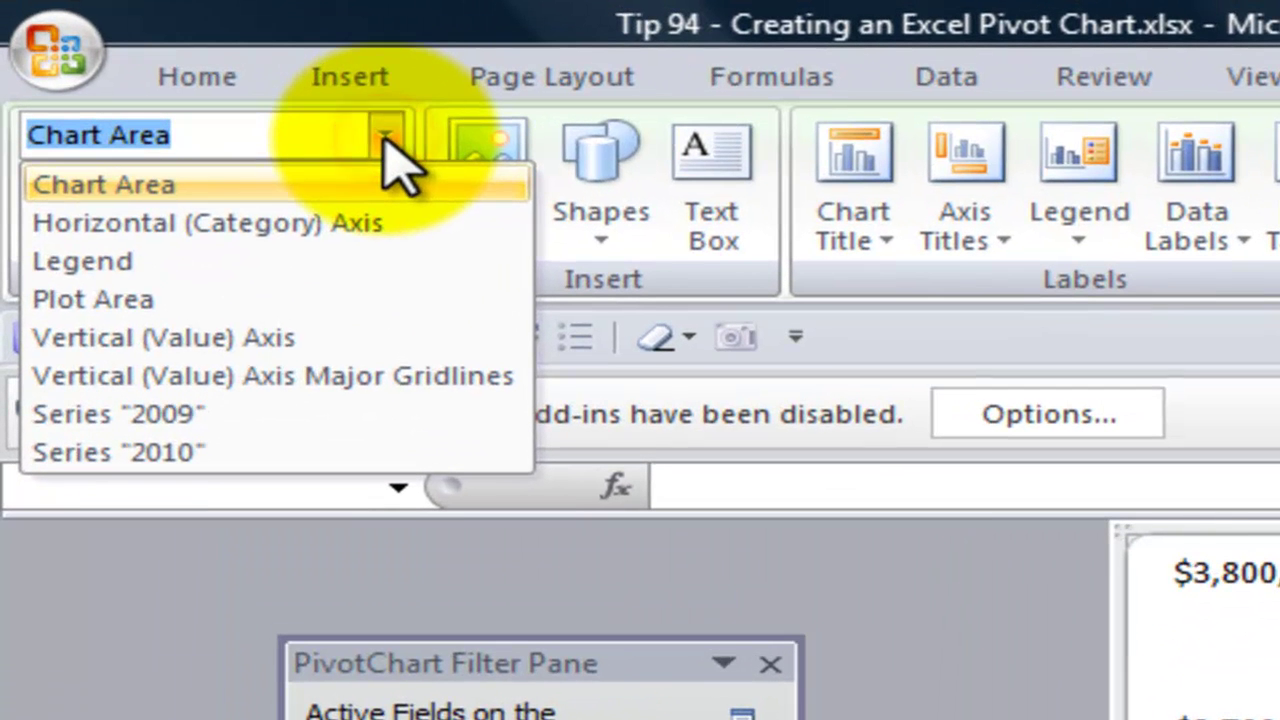
pyautogui.click(364, 376)
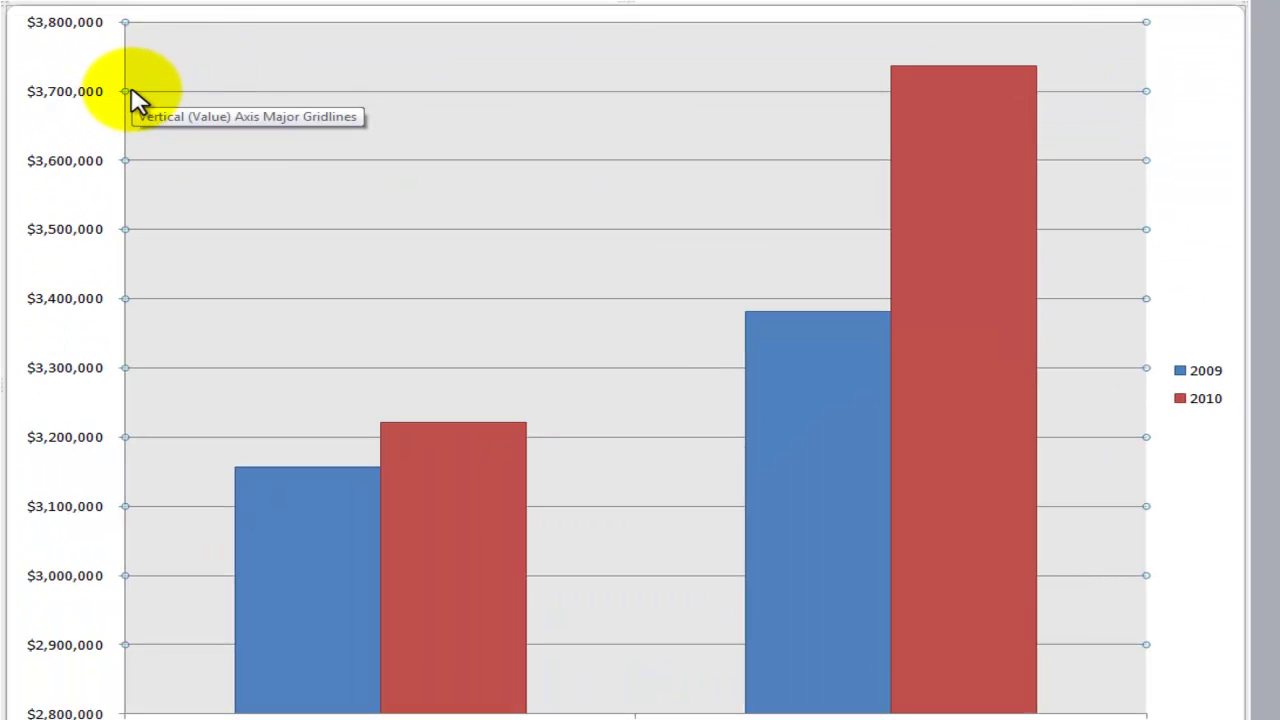
pyautogui.press('Delete')
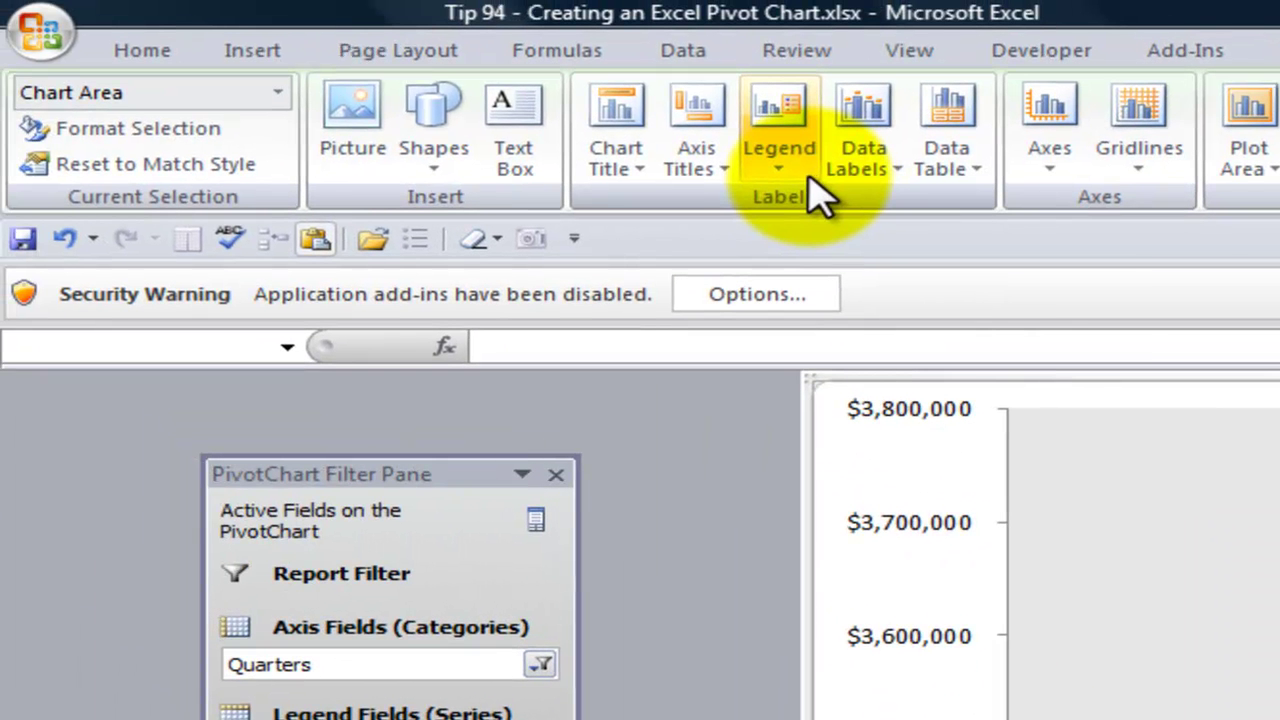
pyautogui.click(782, 170)
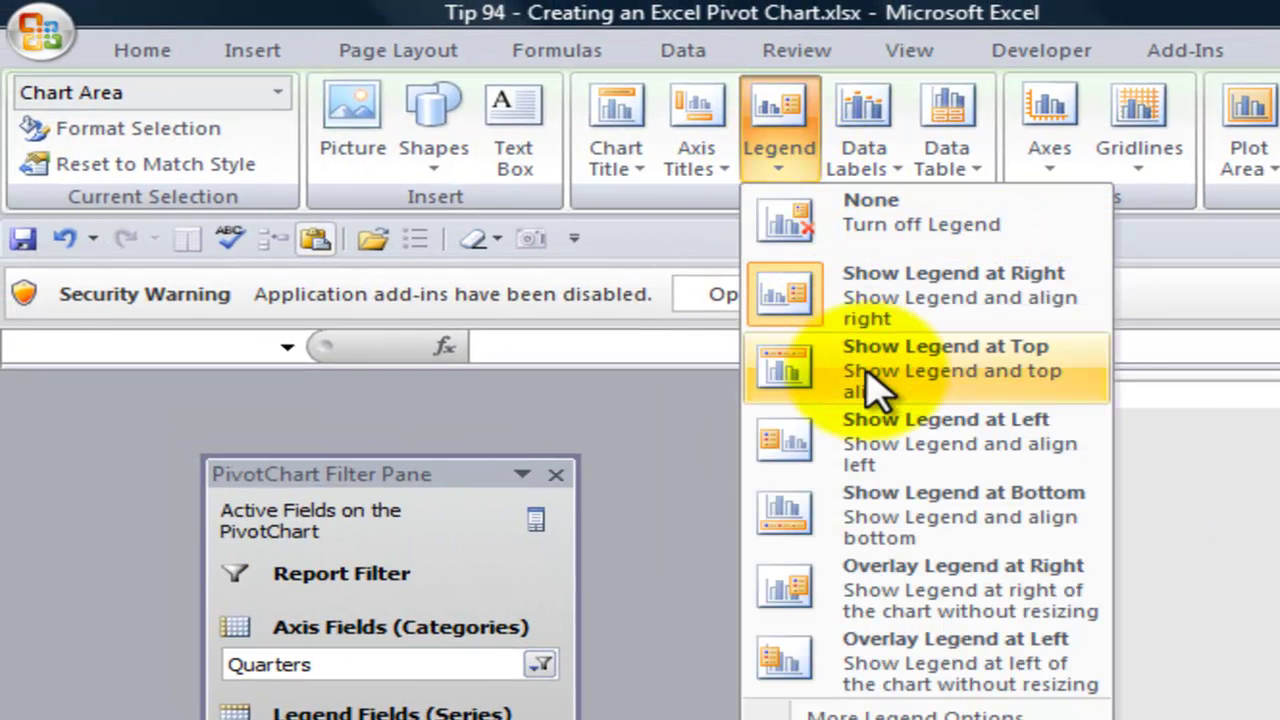
pyautogui.click(910, 517)
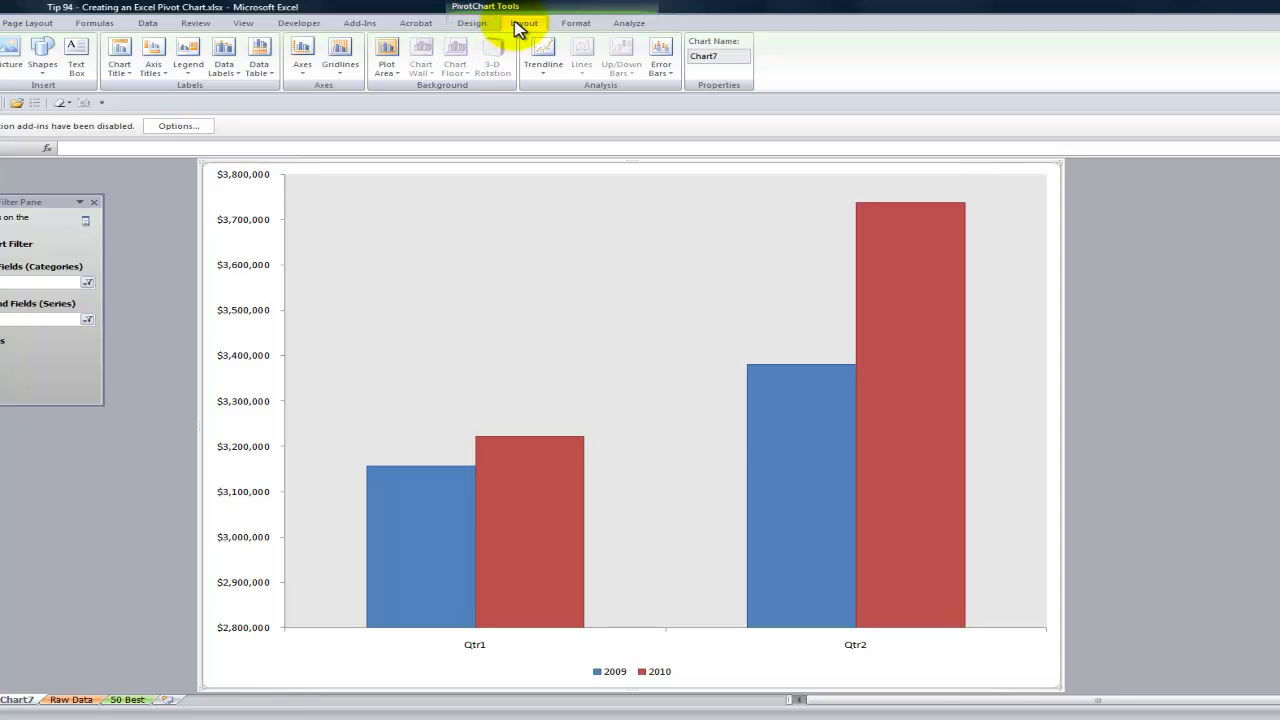
pyautogui.click(575, 28)
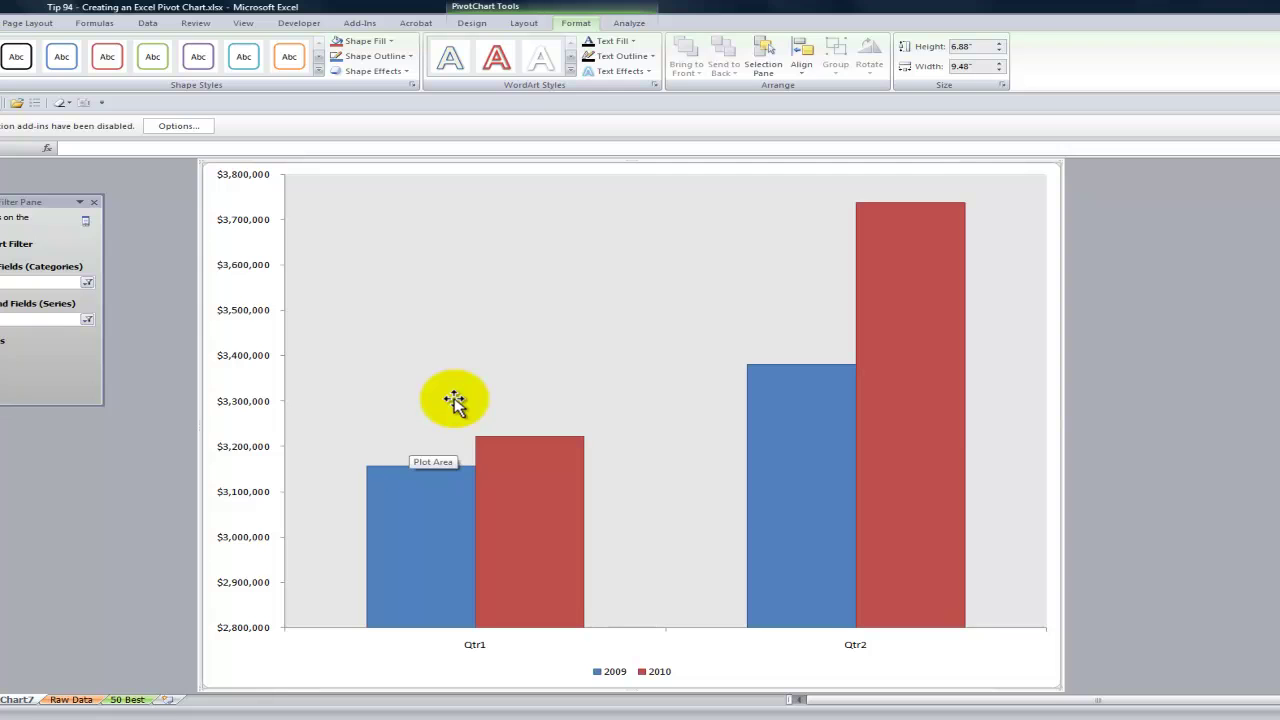
pyautogui.click(478, 23)
pyautogui.click(518, 24)
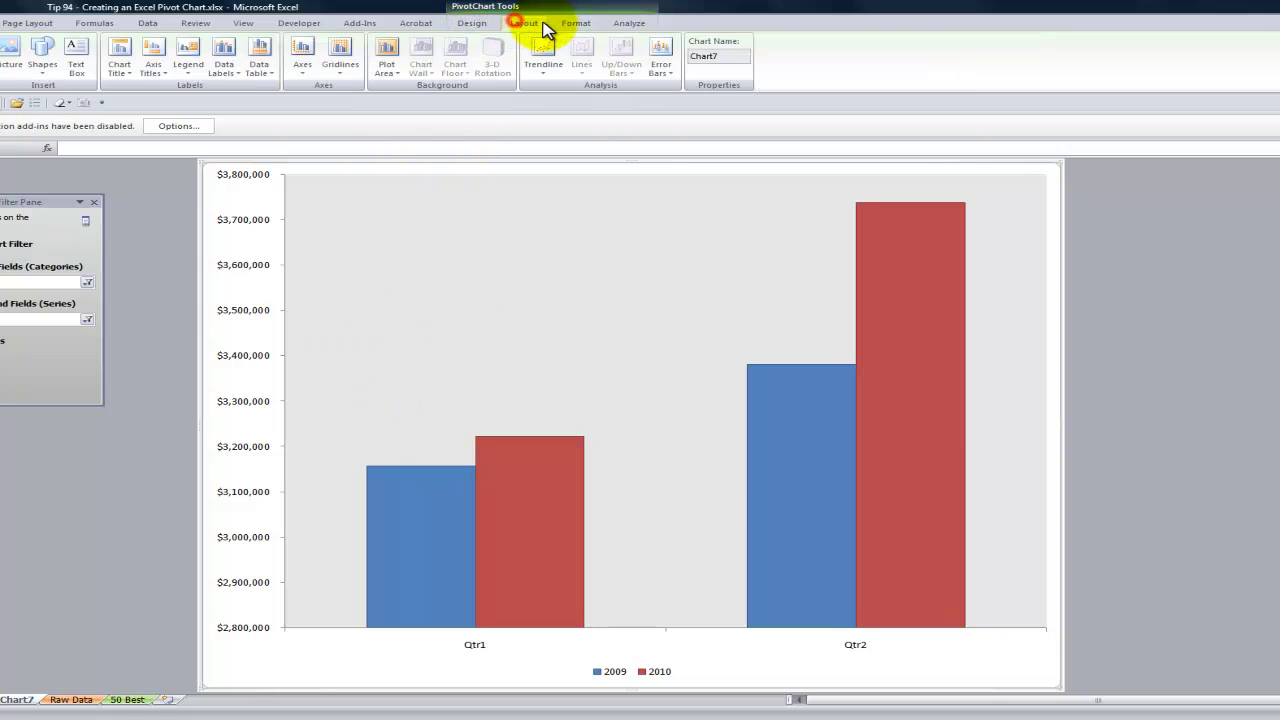
# Apply the bottom-row glossy bevelled shape style in blue to the 2009 columns and in red to the 2010 columns.
pyautogui.click(575, 24)
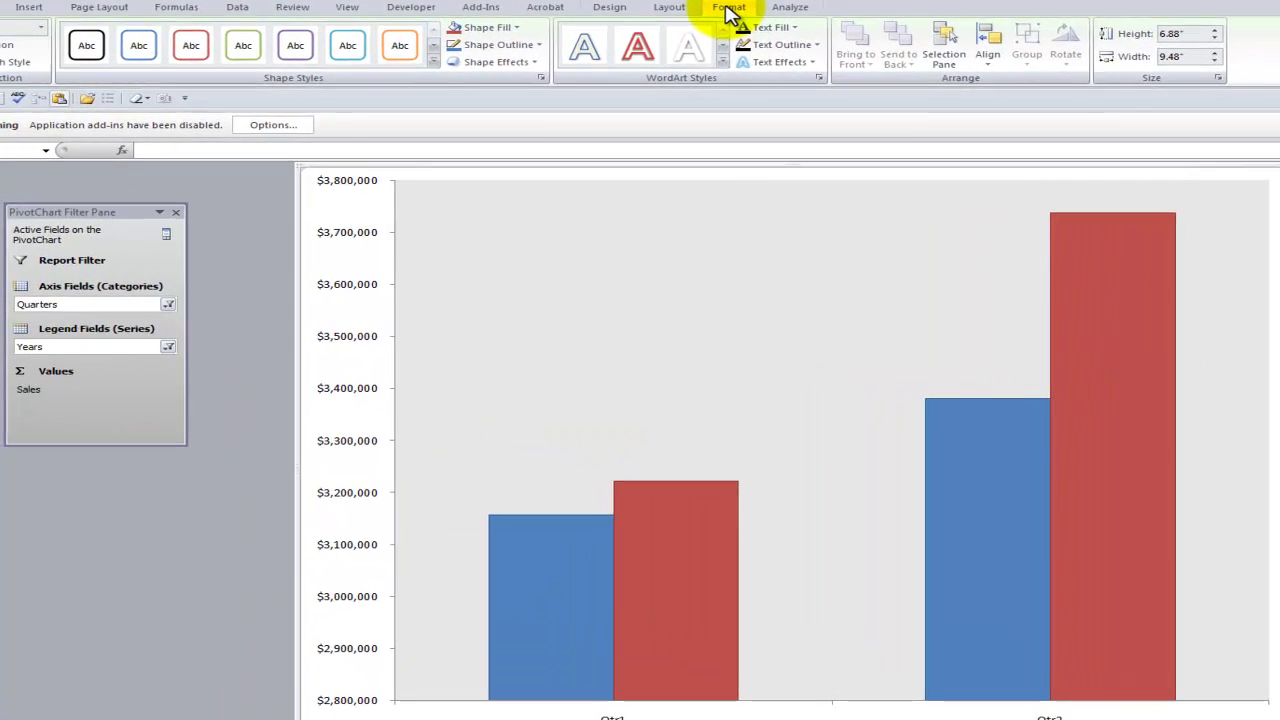
pyautogui.click(545, 595)
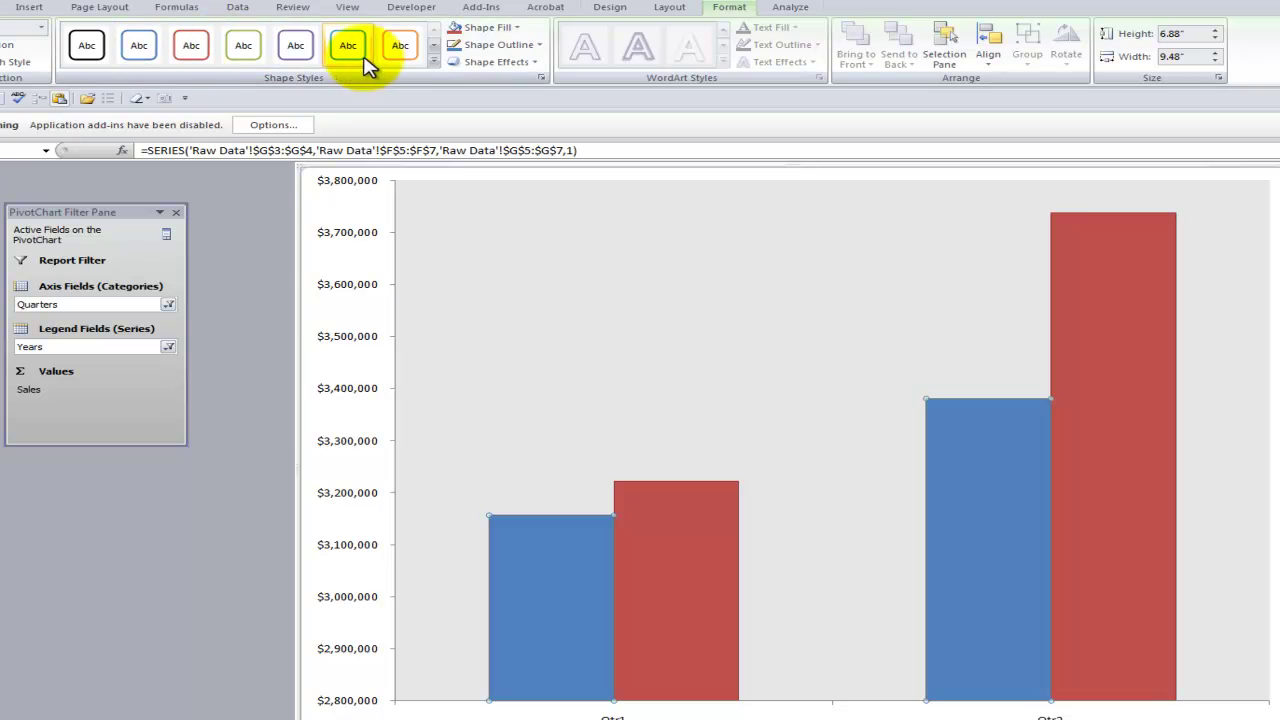
pyautogui.click(436, 62)
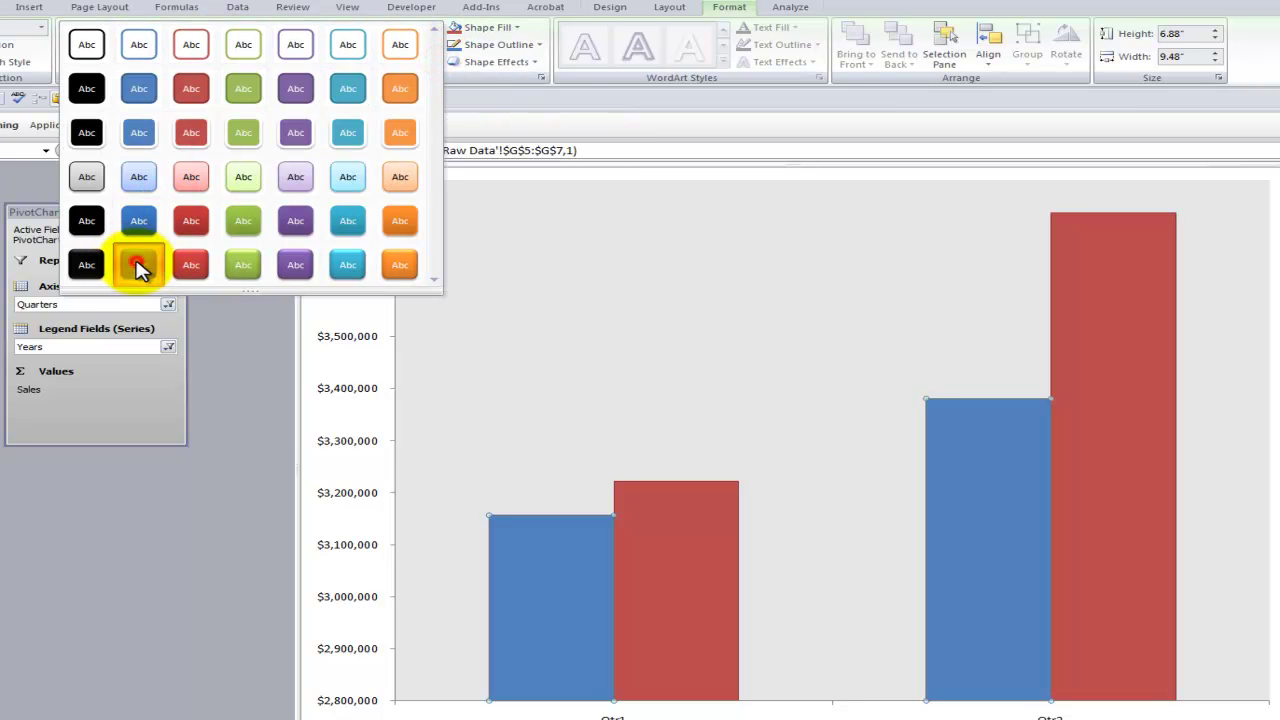
pyautogui.click(138, 265)
pyautogui.click(682, 520)
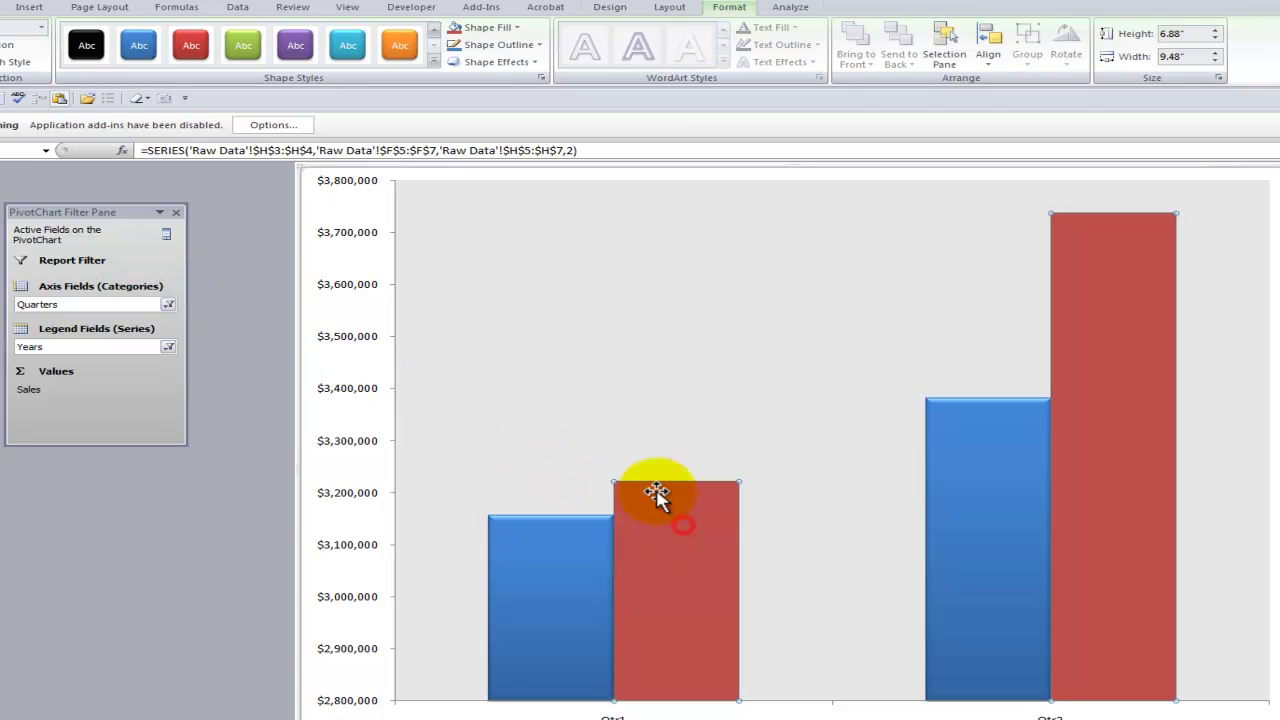
pyautogui.click(190, 46)
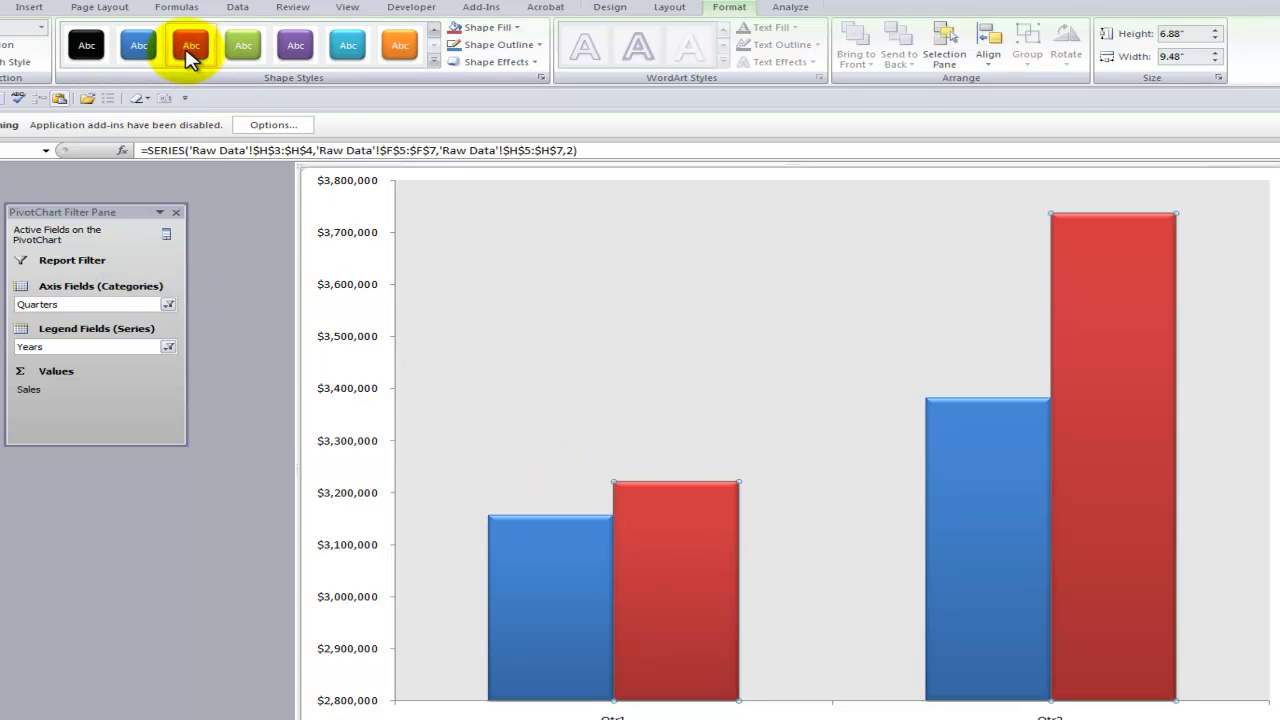
# Format the chart's plot area with a gradient fill using the preset that fades from blue to pale pink.
pyautogui.rightClick(556, 270)
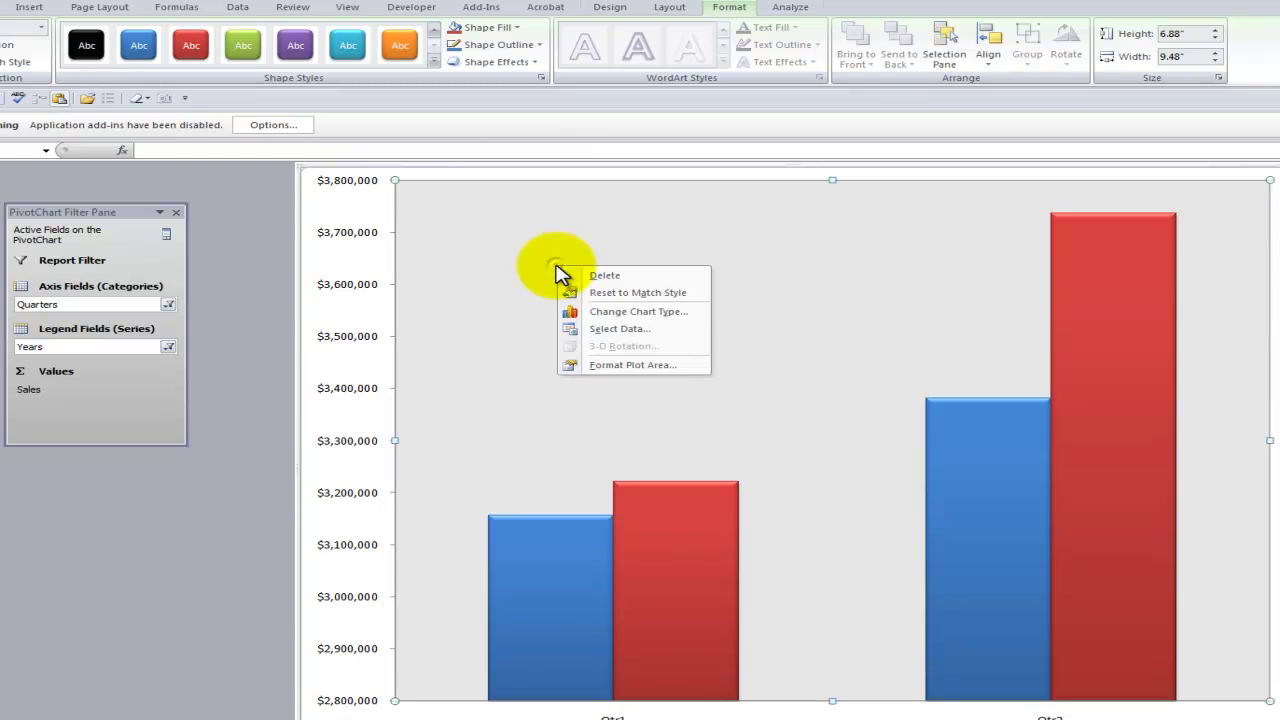
pyautogui.click(636, 365)
pyautogui.moveTo(1168, 211); pyautogui.dragTo(866, 238)
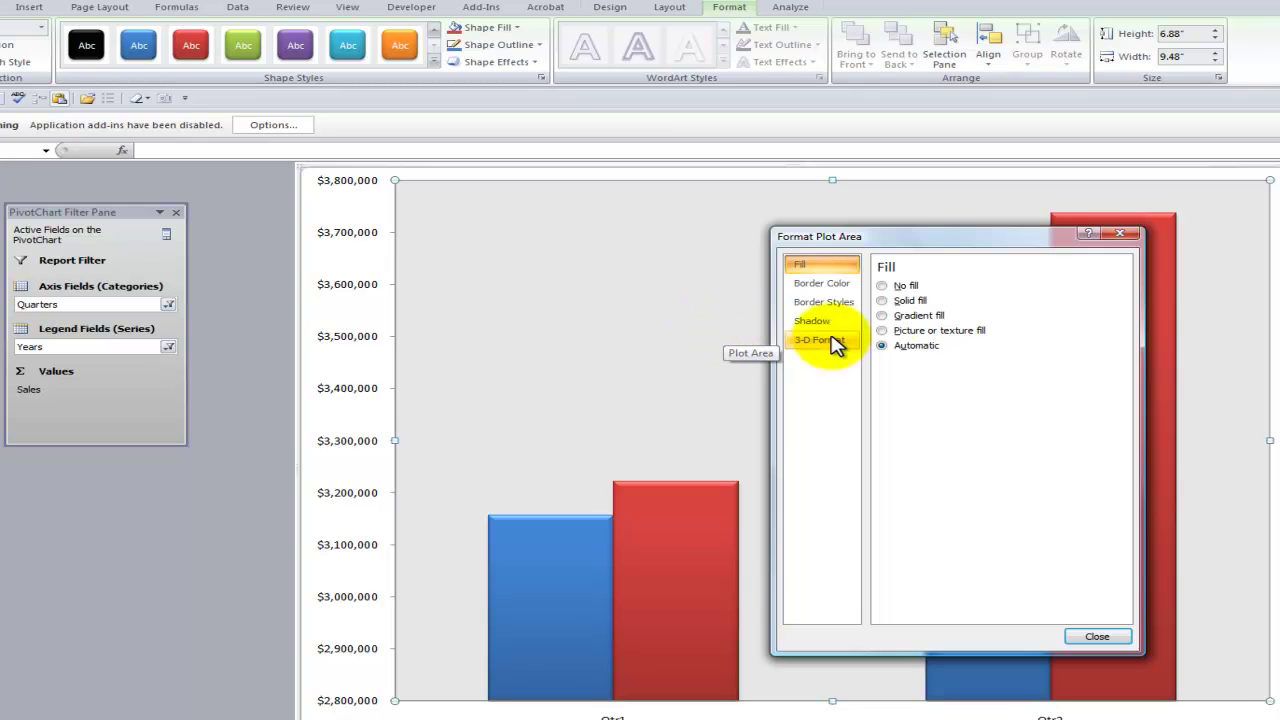
pyautogui.click(881, 316)
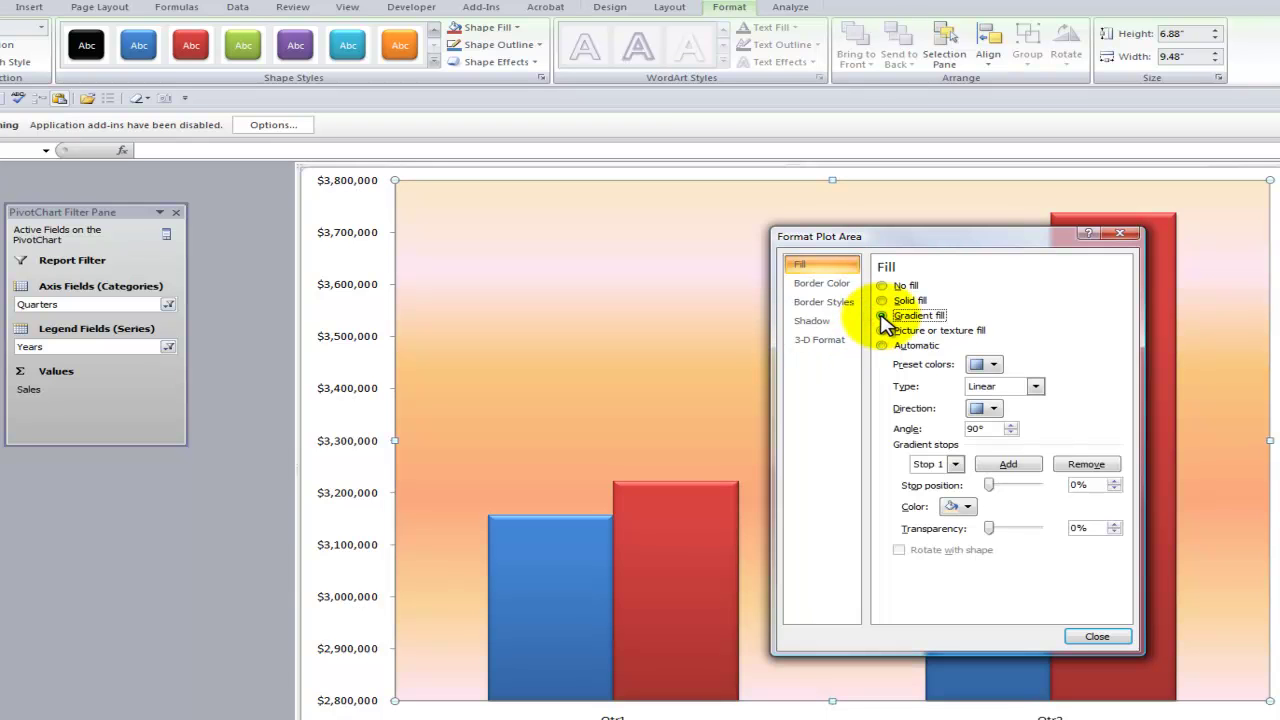
pyautogui.click(990, 365)
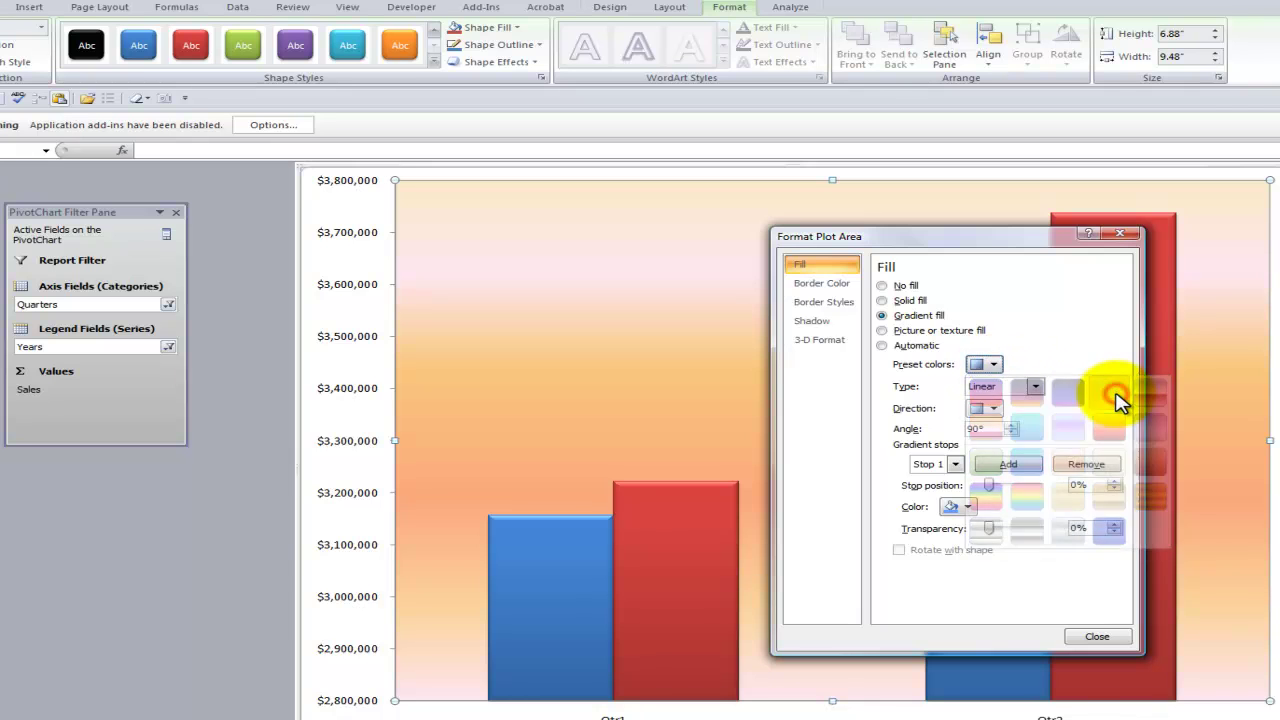
pyautogui.click(1115, 398)
pyautogui.moveTo(1010, 240); pyautogui.dragTo(1279, 245)
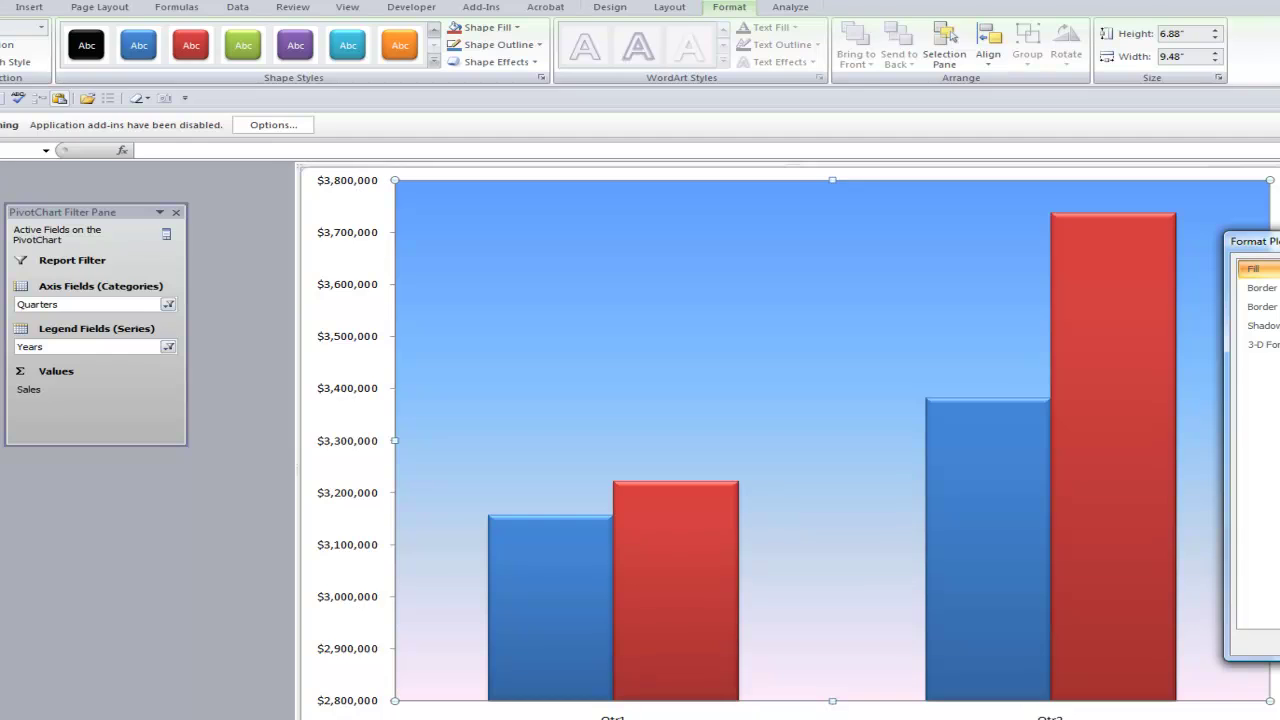
pyautogui.press('Escape')
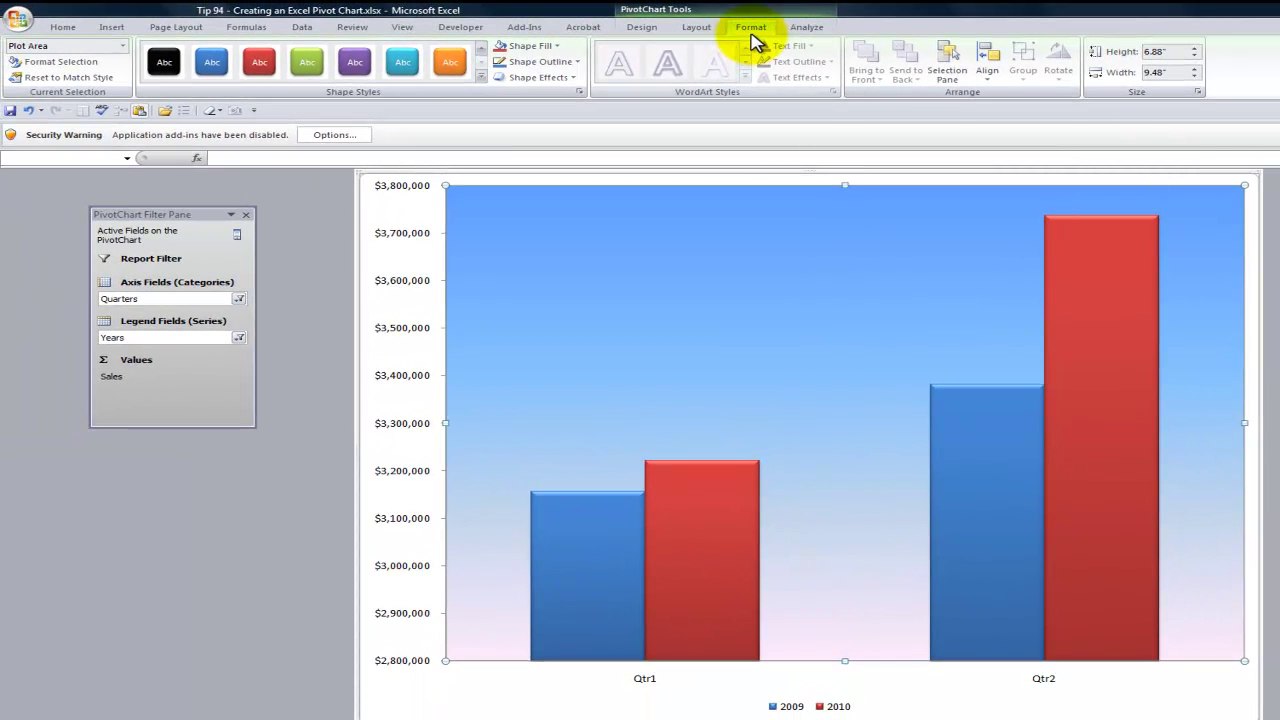
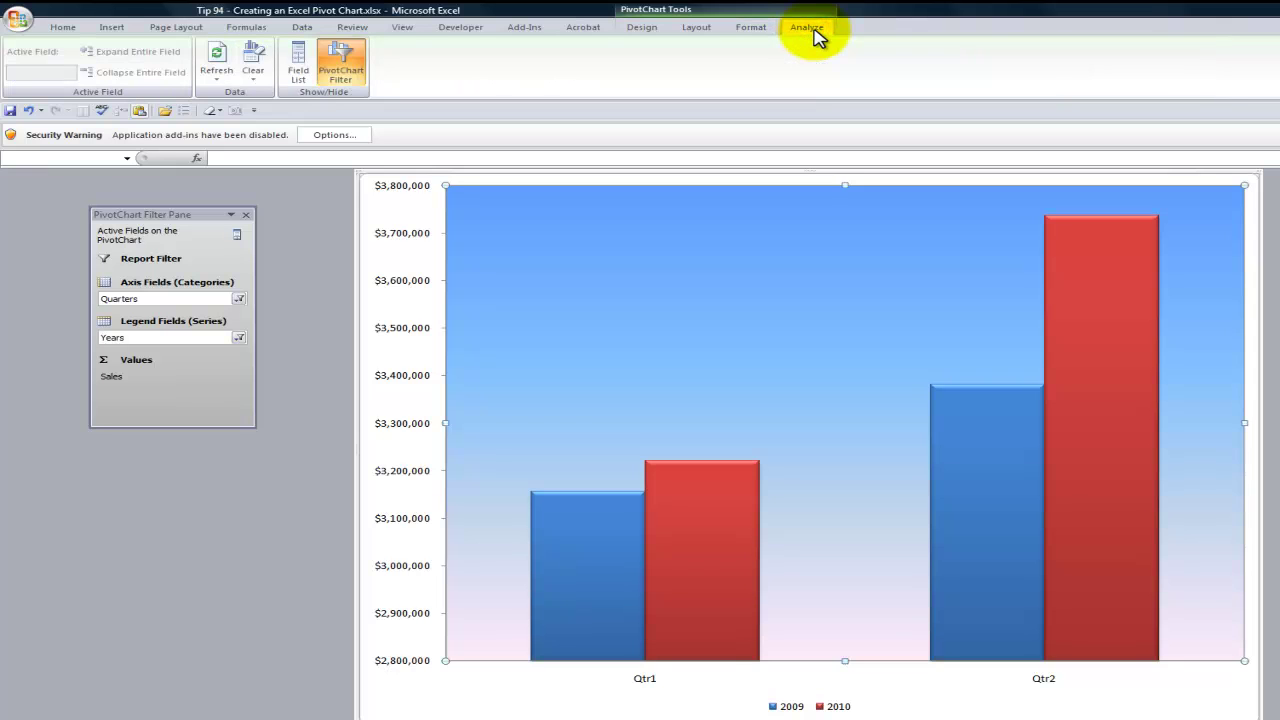
# Show the PivotTable Field List below the filter pane and add Qtr3 and Qtr4 to the Quarters filter.
pyautogui.click(299, 80)
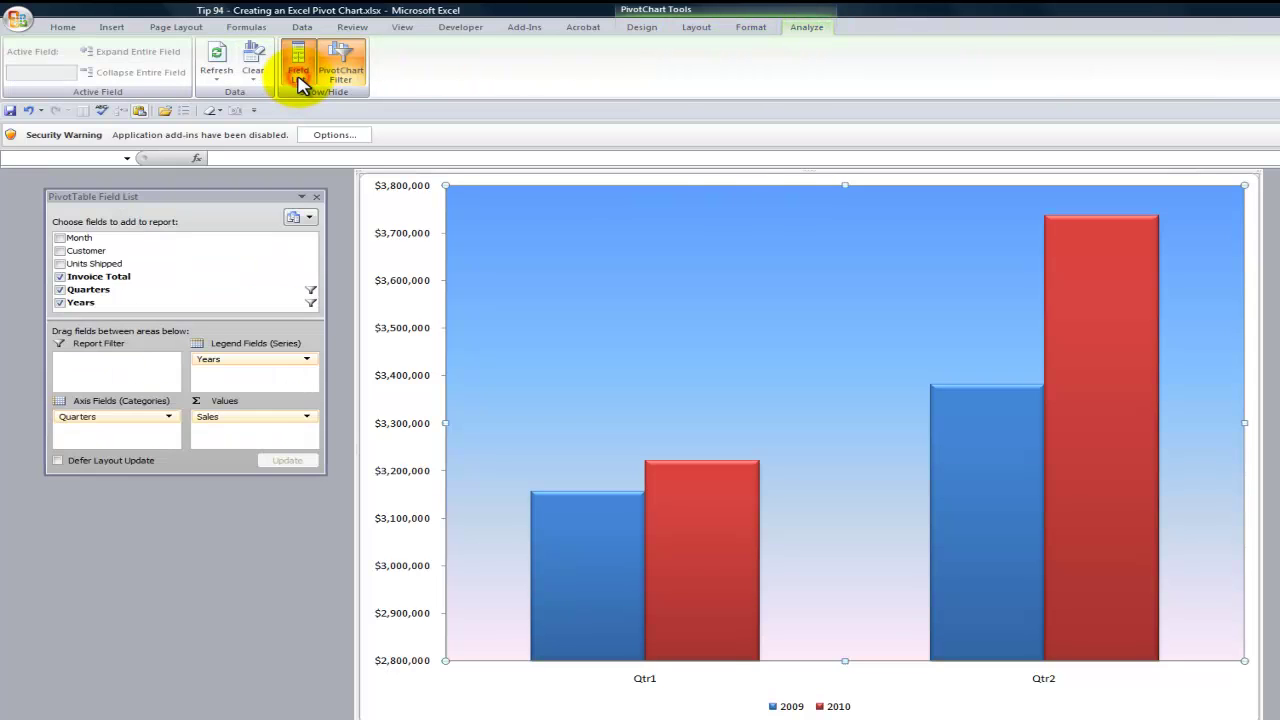
pyautogui.moveTo(187, 196); pyautogui.dragTo(155, 422)
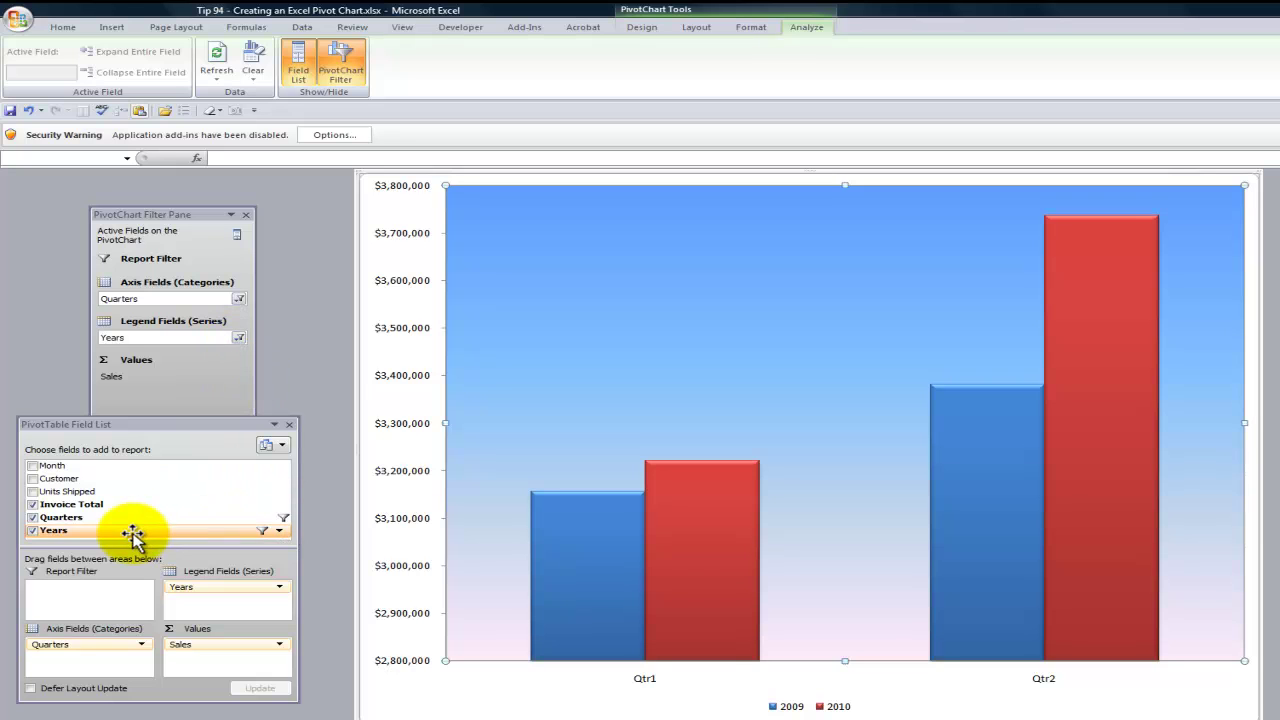
pyautogui.click(279, 519)
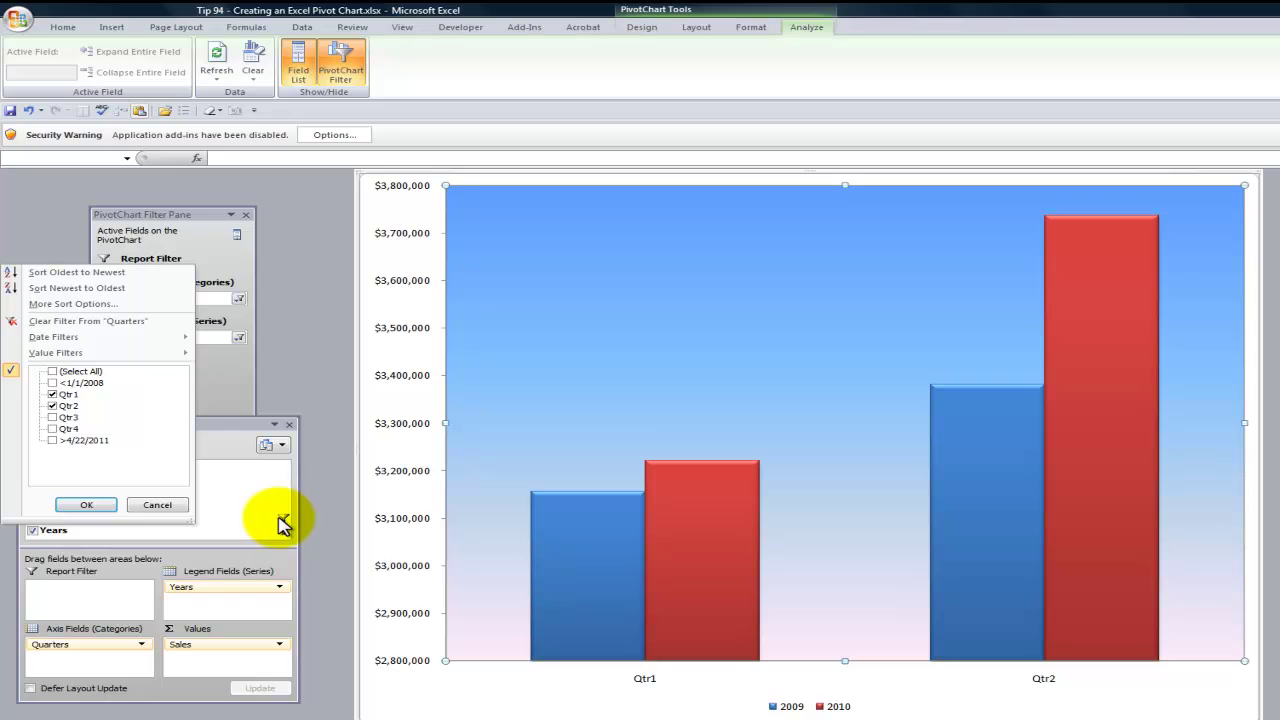
pyautogui.click(54, 417)
pyautogui.click(53, 429)
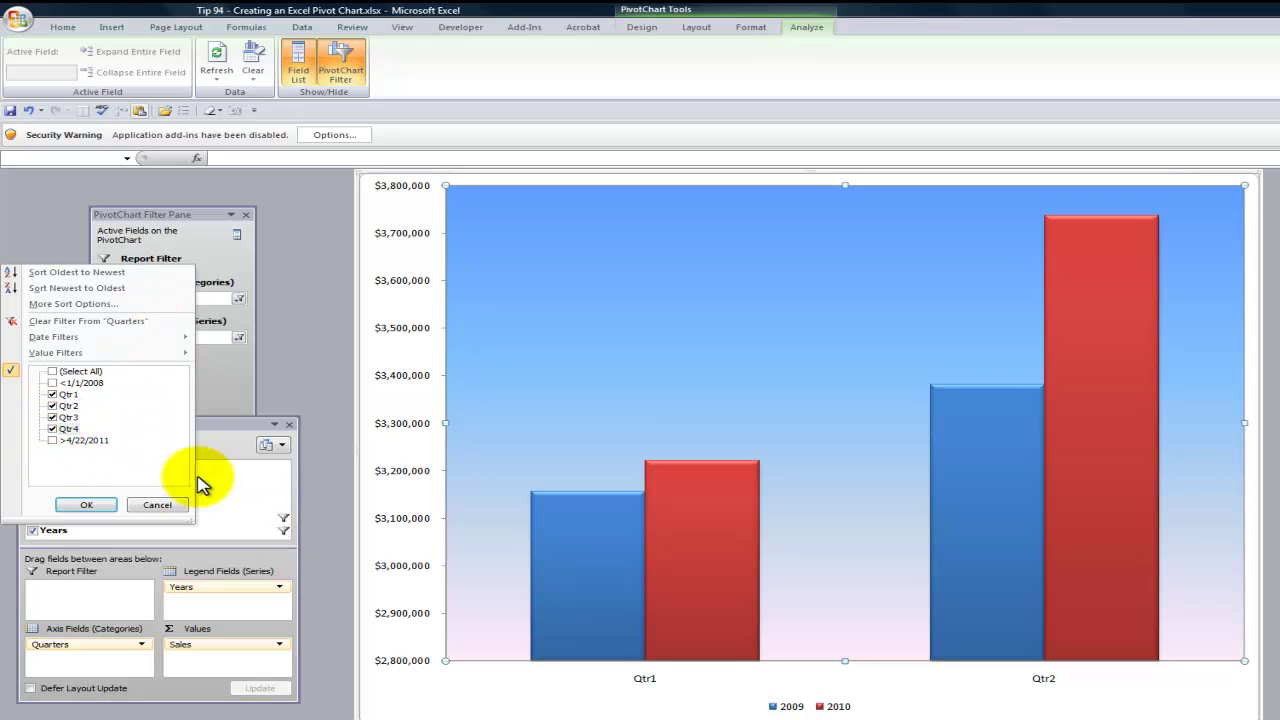
pyautogui.click(90, 506)
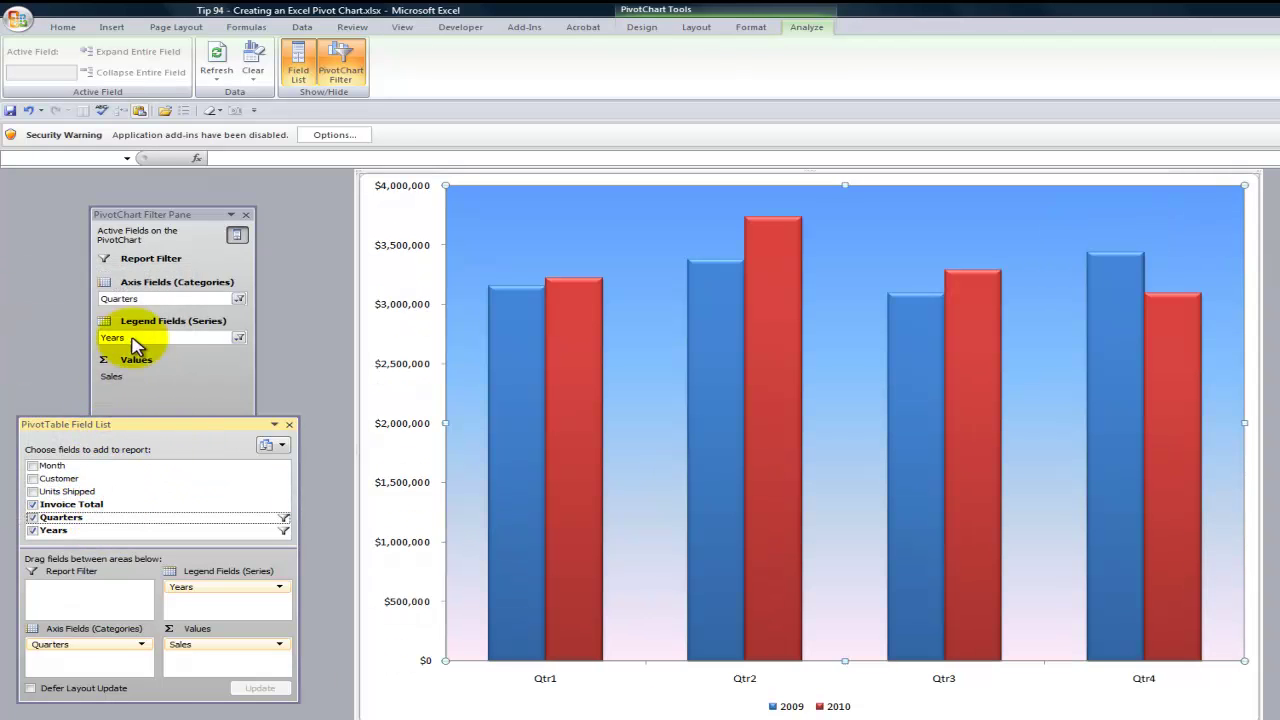
# Check the Quarters filter choices in the PivotChart Filter Pane, leave them as they are, and close the PivotTable Field List.
pyautogui.click(240, 300)
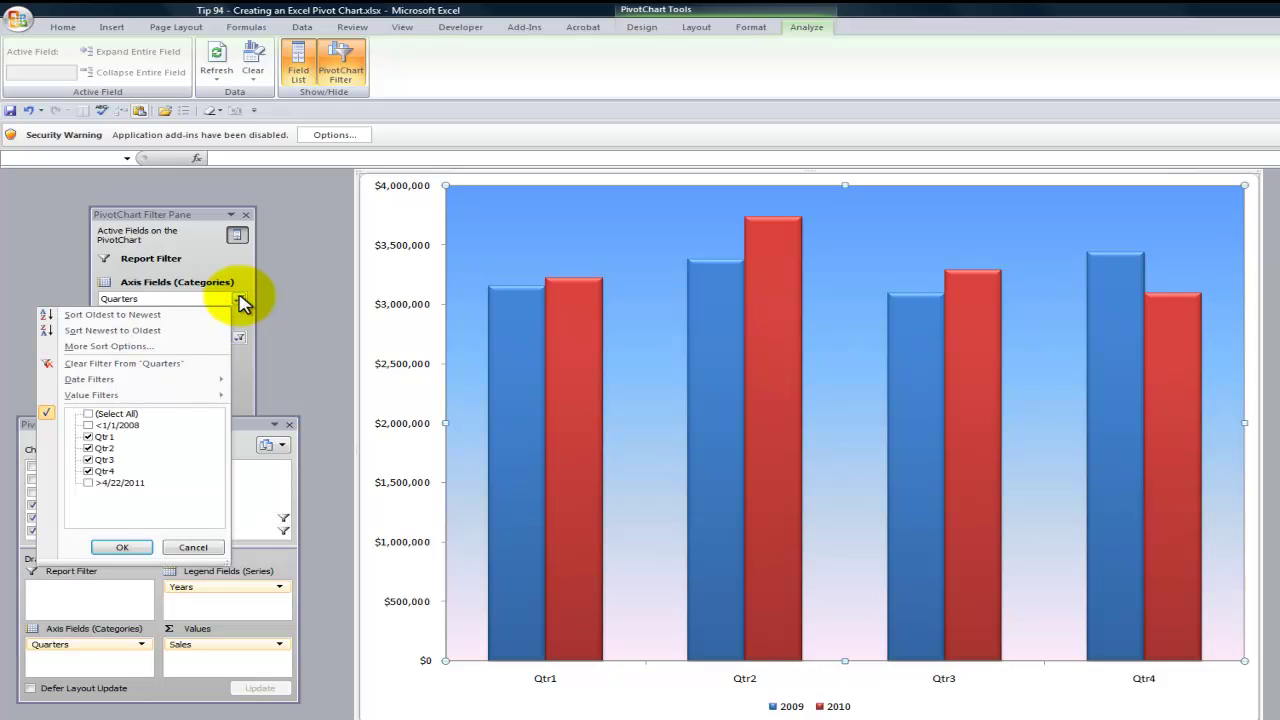
pyautogui.click(280, 292)
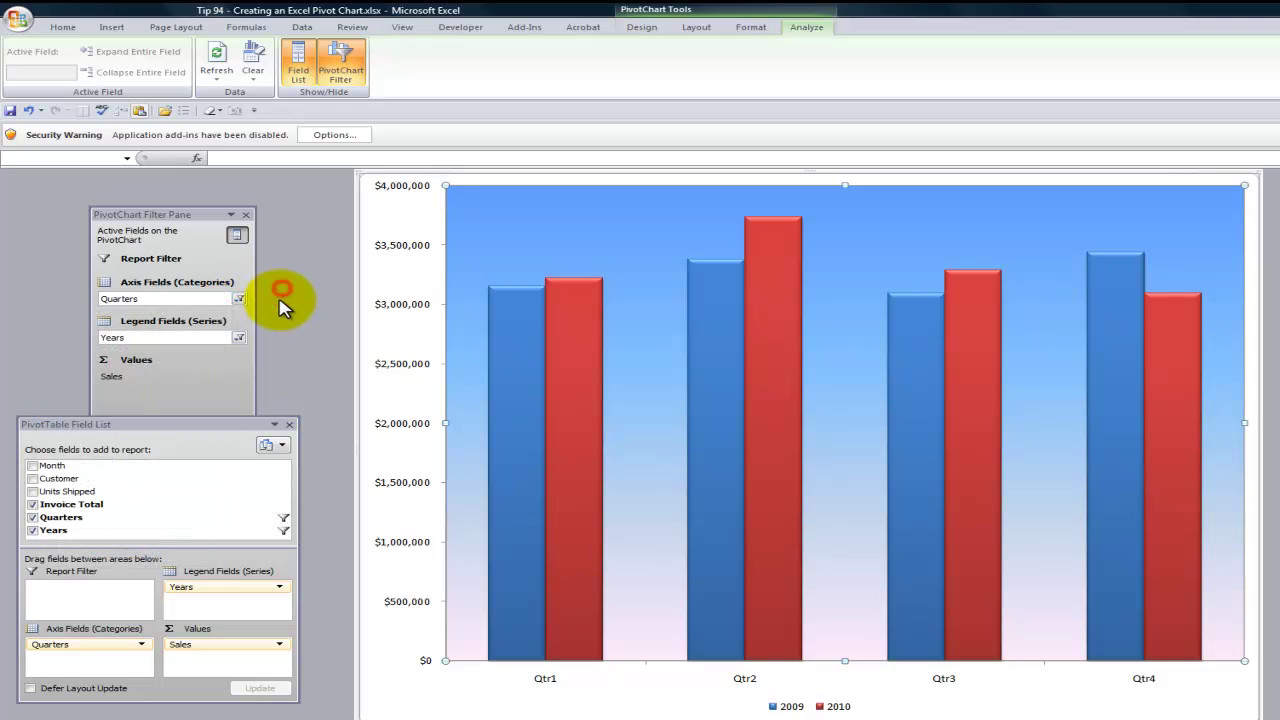
pyautogui.click(287, 424)
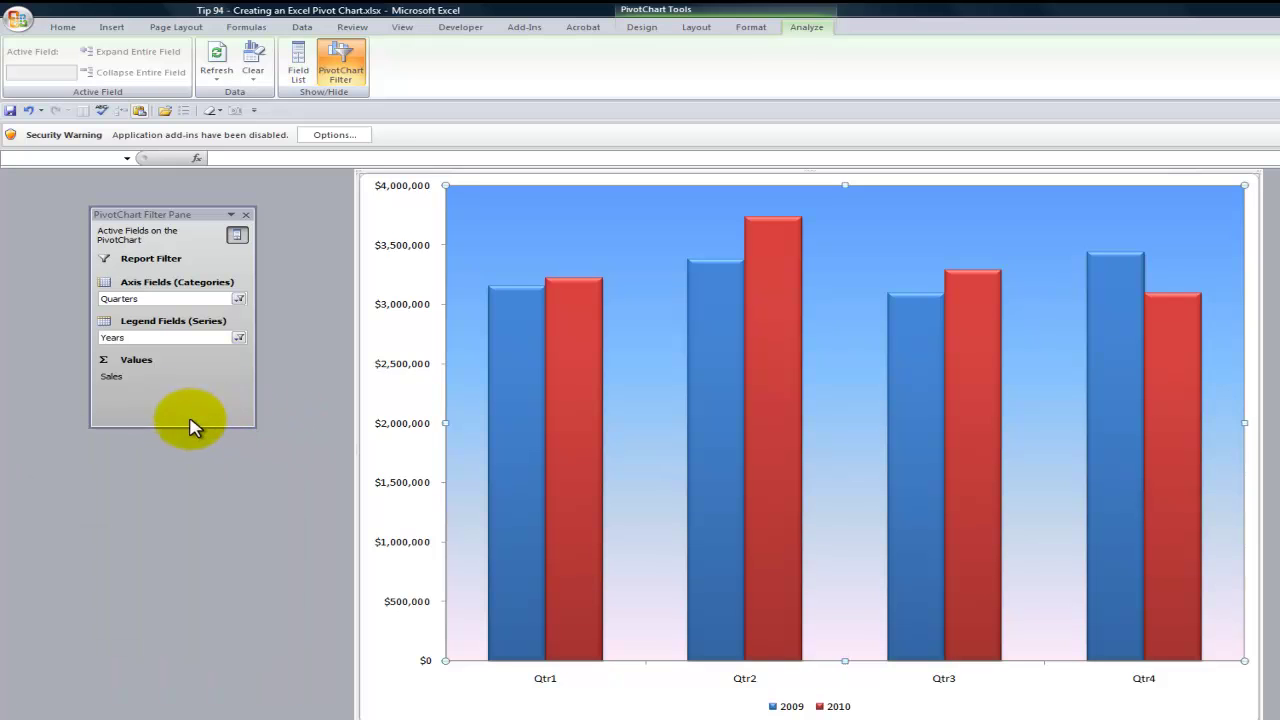
# Move the PivotChart from its own chart sheet into the Raw Data worksheet as an embedded object.
pyautogui.click(635, 28)
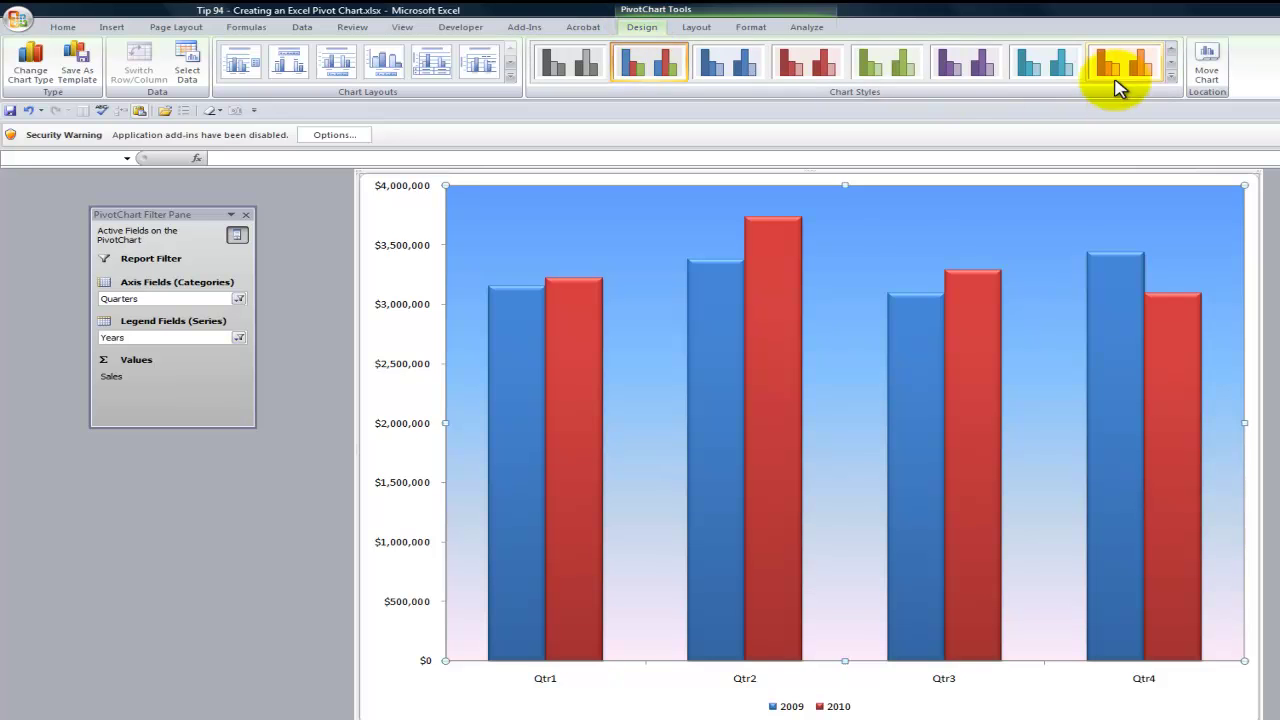
pyautogui.click(1208, 78)
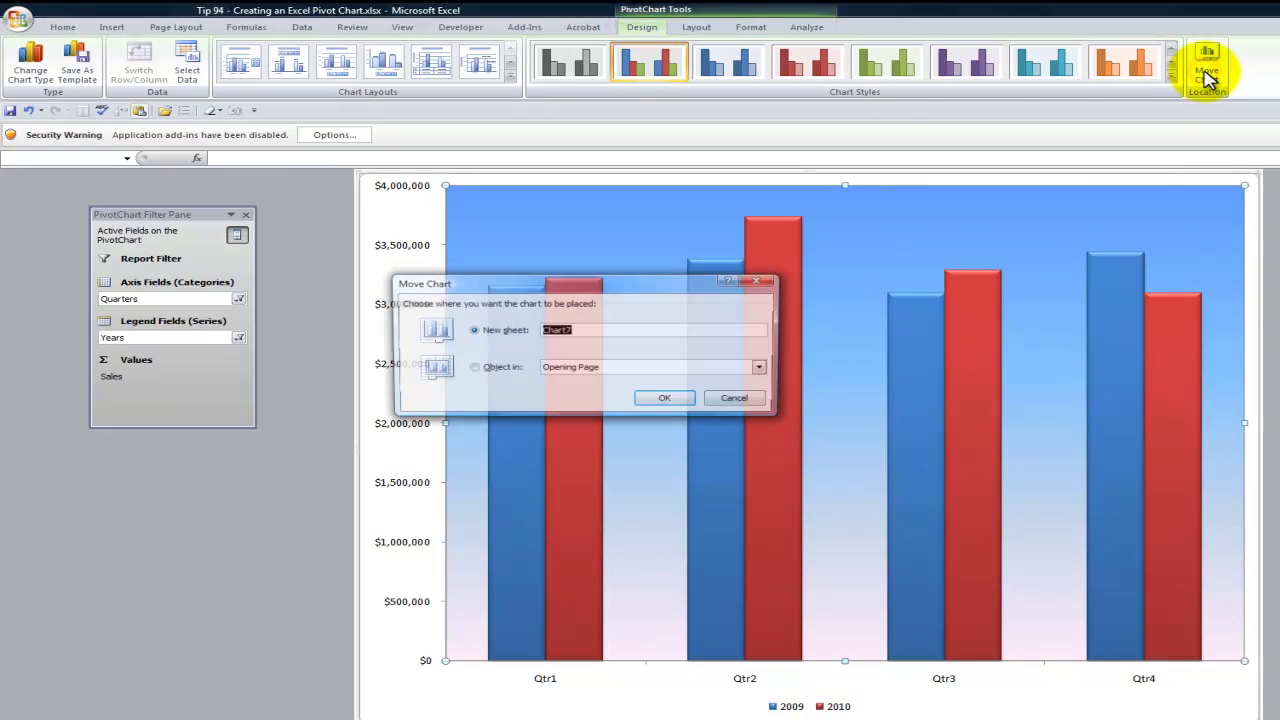
pyautogui.click(473, 368)
pyautogui.click(760, 368)
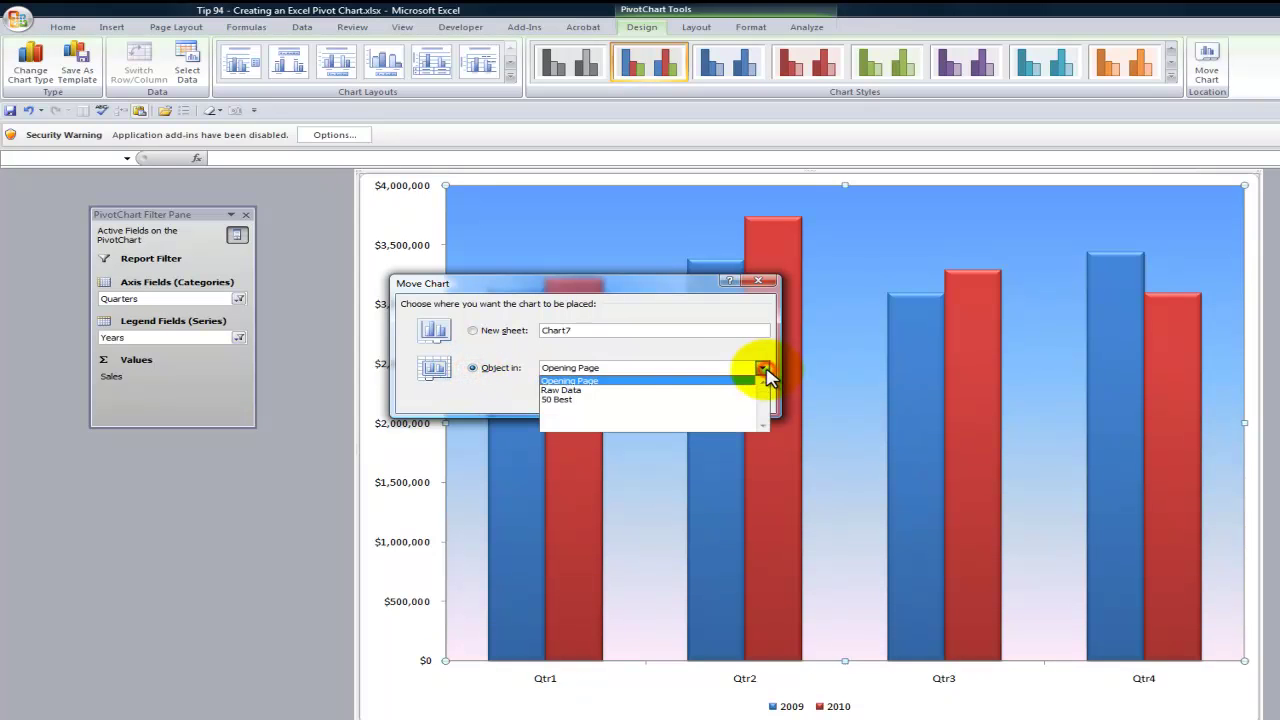
pyautogui.click(690, 391)
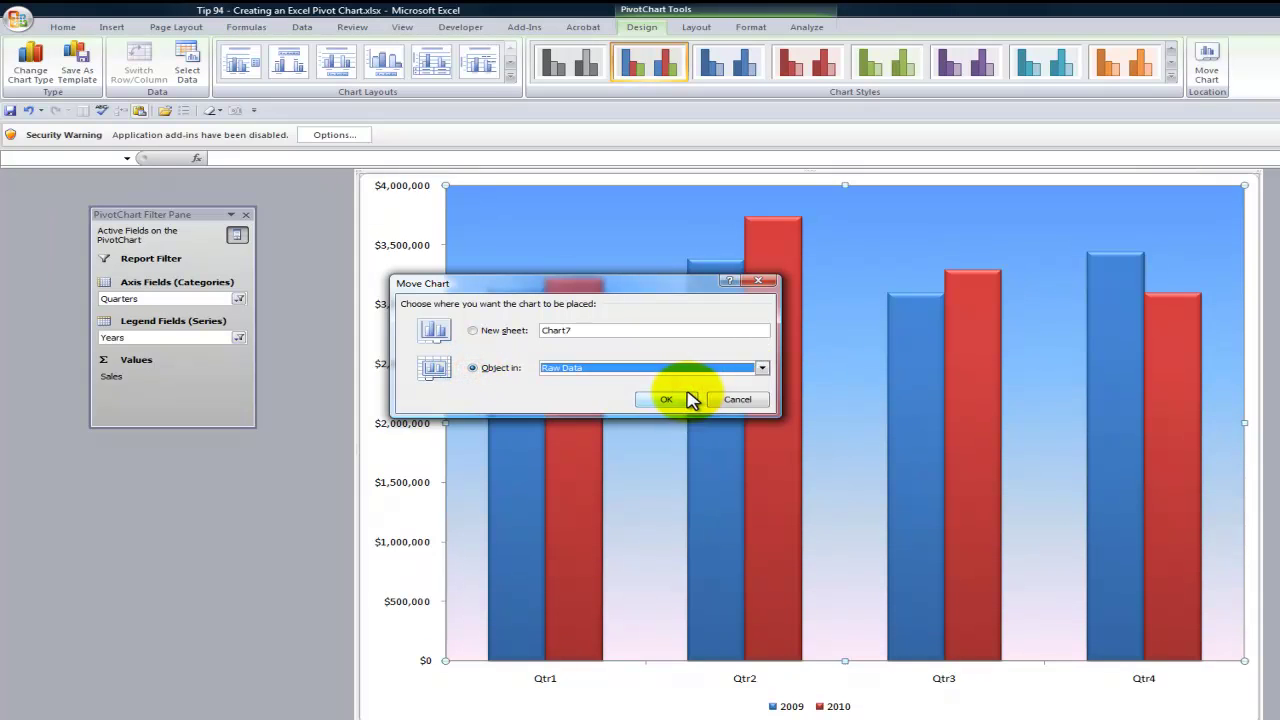
pyautogui.click(665, 399)
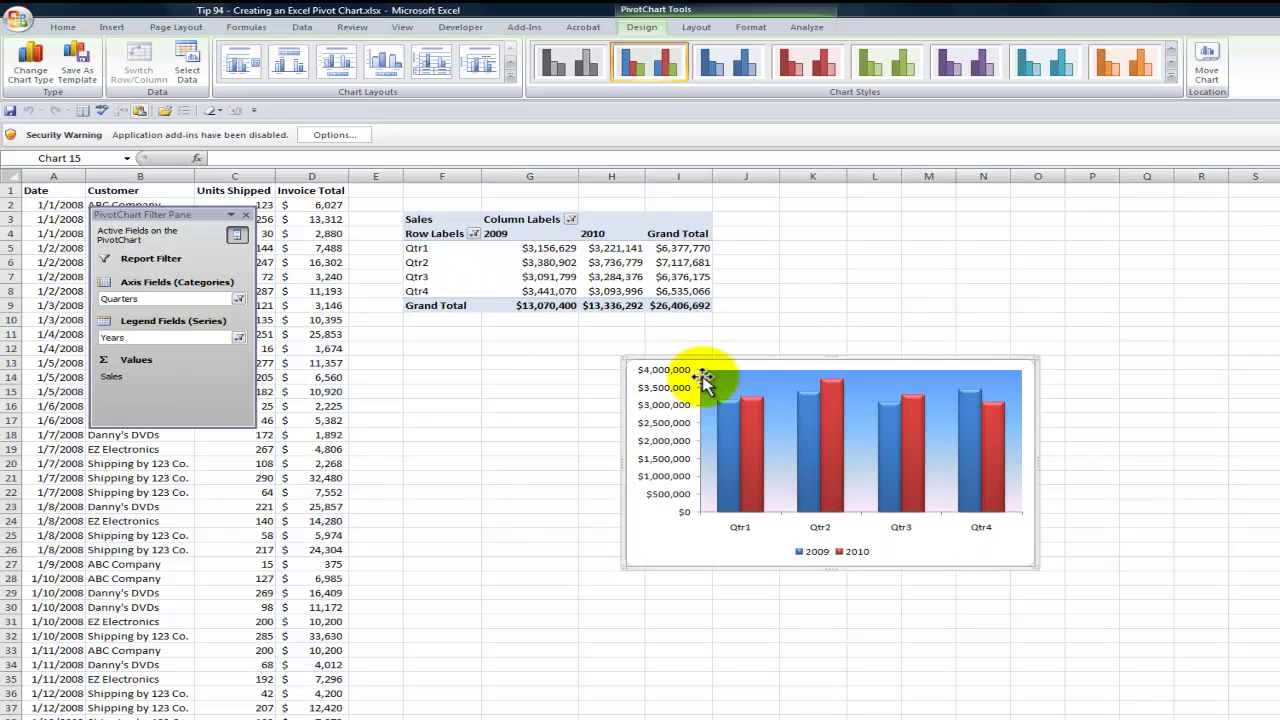
# Close the PivotChart Filter Pane, then place the chart beside the pivot table and enlarge it to span about J2 to S22.
pyautogui.click(245, 215)
pyautogui.moveTo(806, 359); pyautogui.dragTo(929, 203)
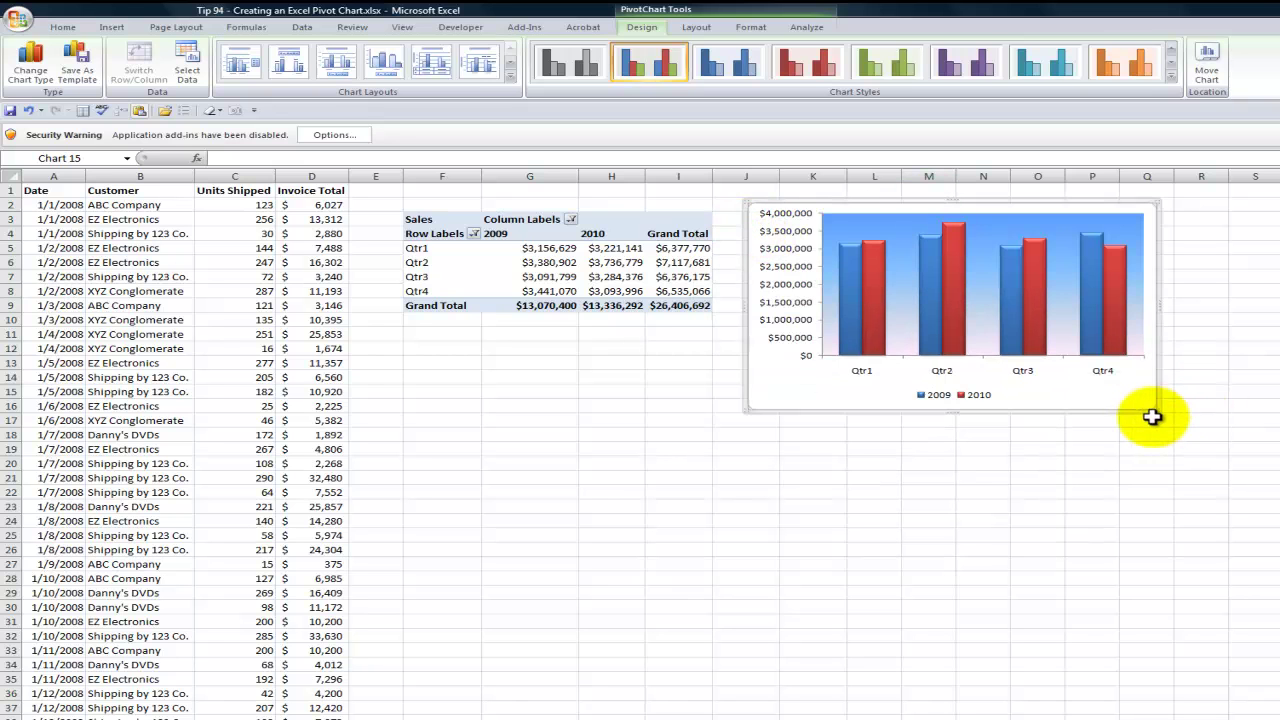
pyautogui.moveTo(1155, 410); pyautogui.dragTo(1240, 500)
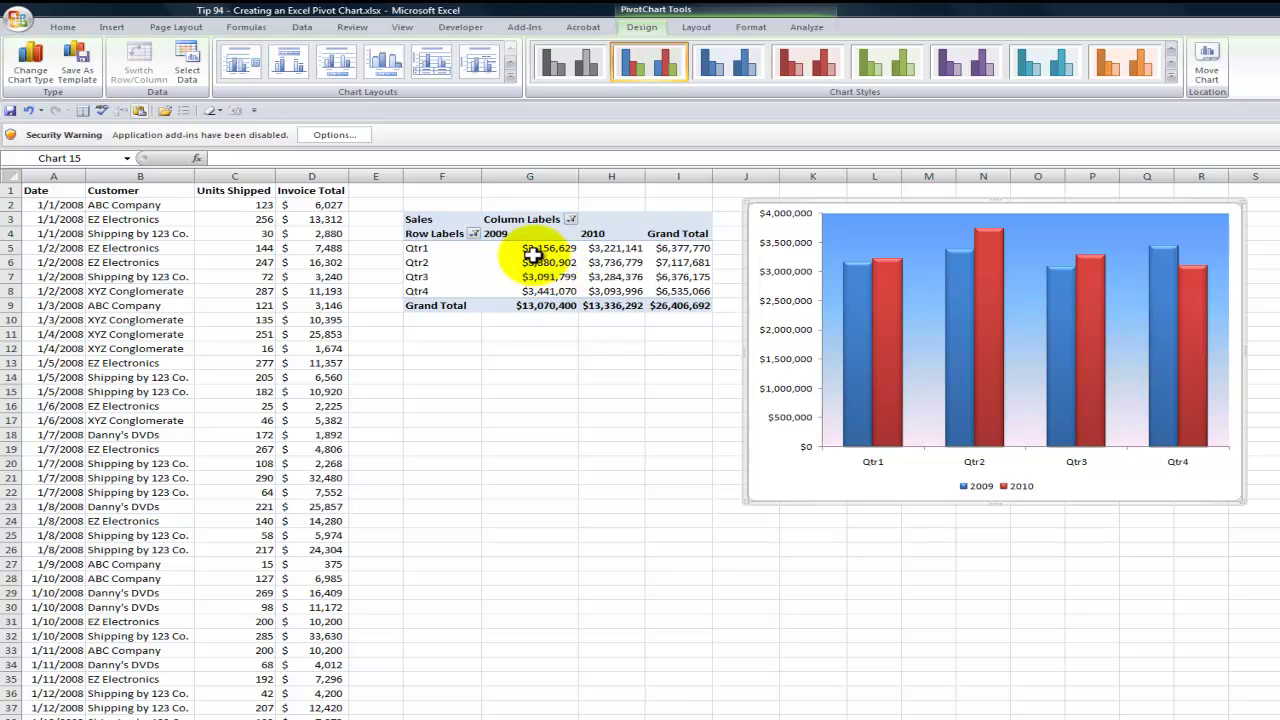
pyautogui.moveTo(538, 250)
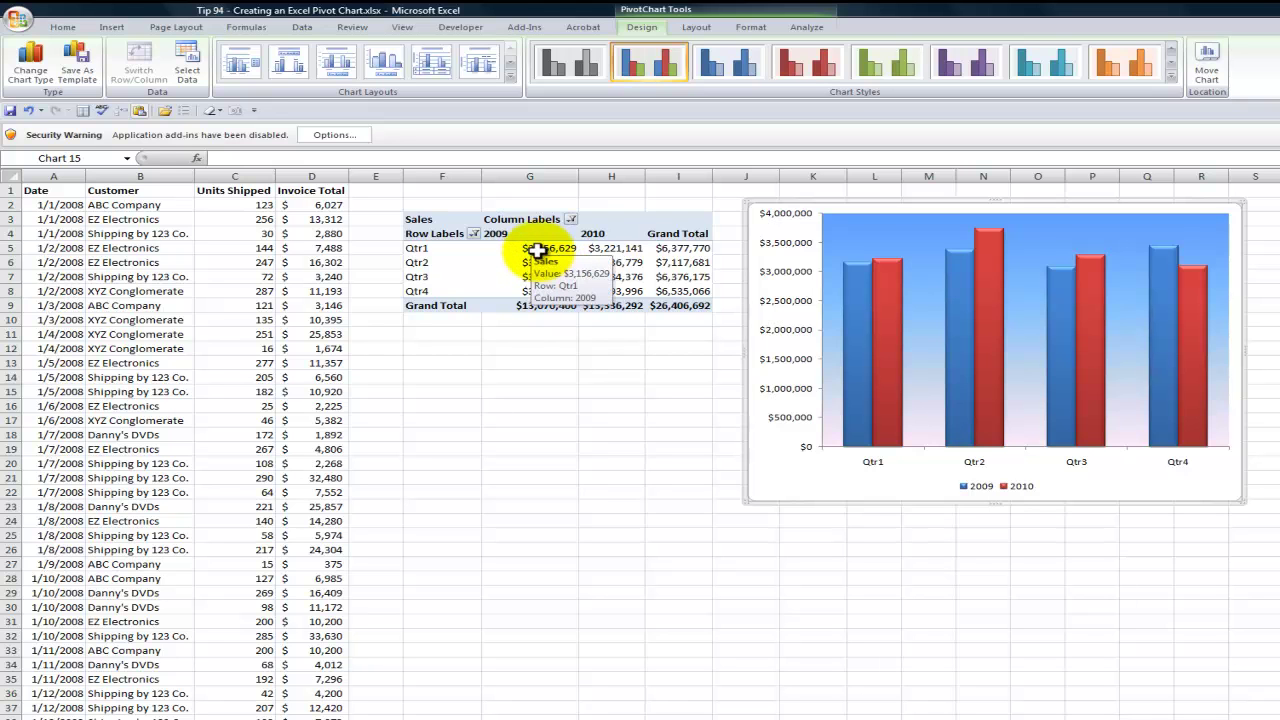
pyautogui.moveTo(893, 265)
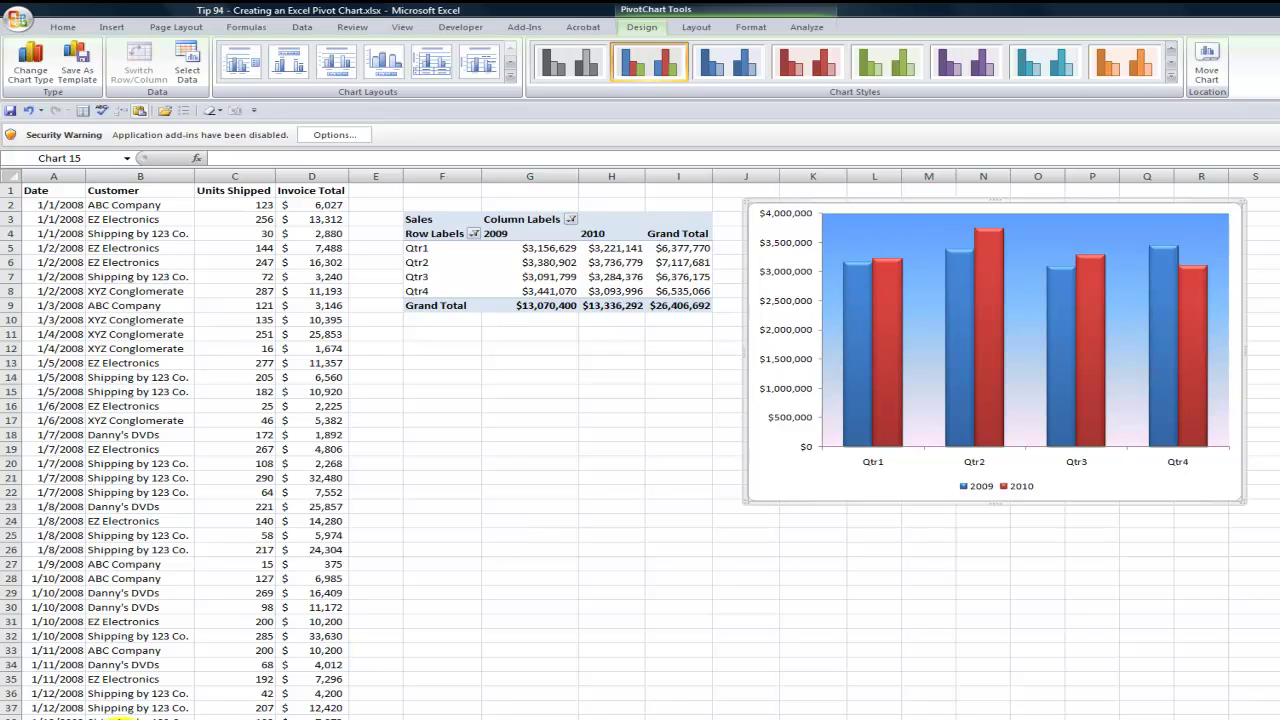
# Switch to Internet Explorer and look through the Excel video lesson index, including the Pivot Tables and Pivot Charts section.
pyautogui.click(222, 712)
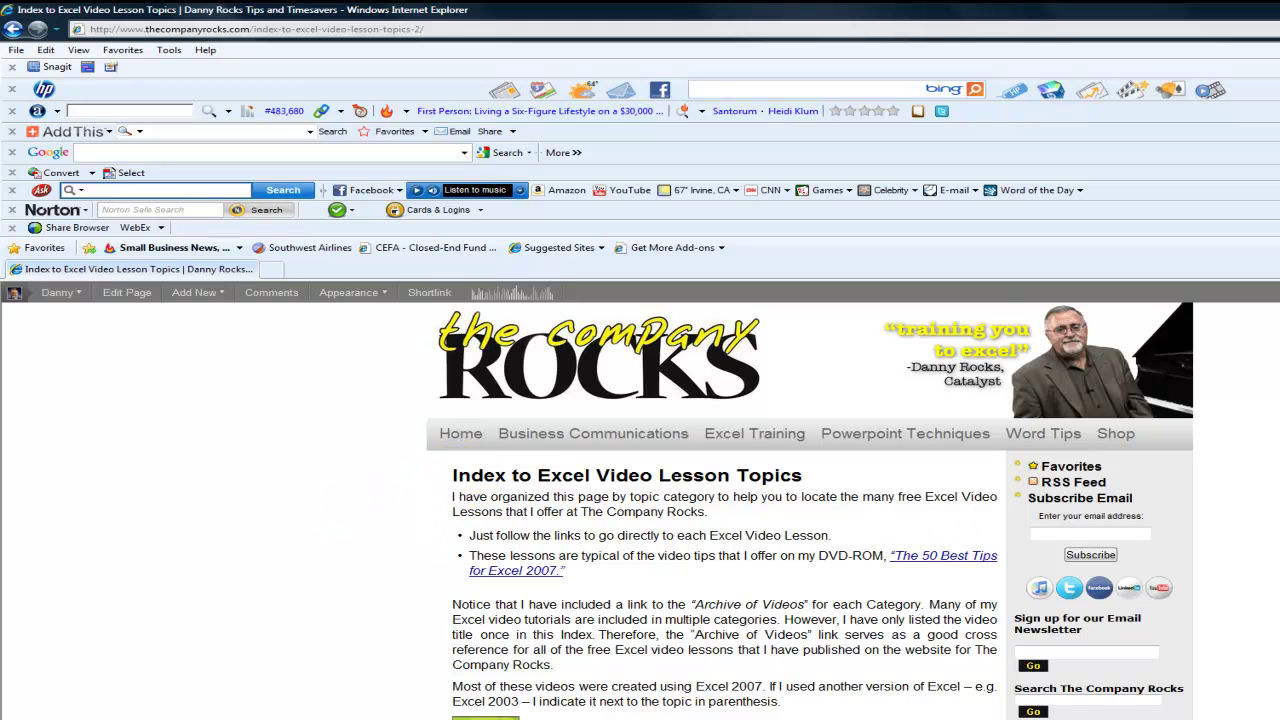
pyautogui.scroll(-20, 725, 510)
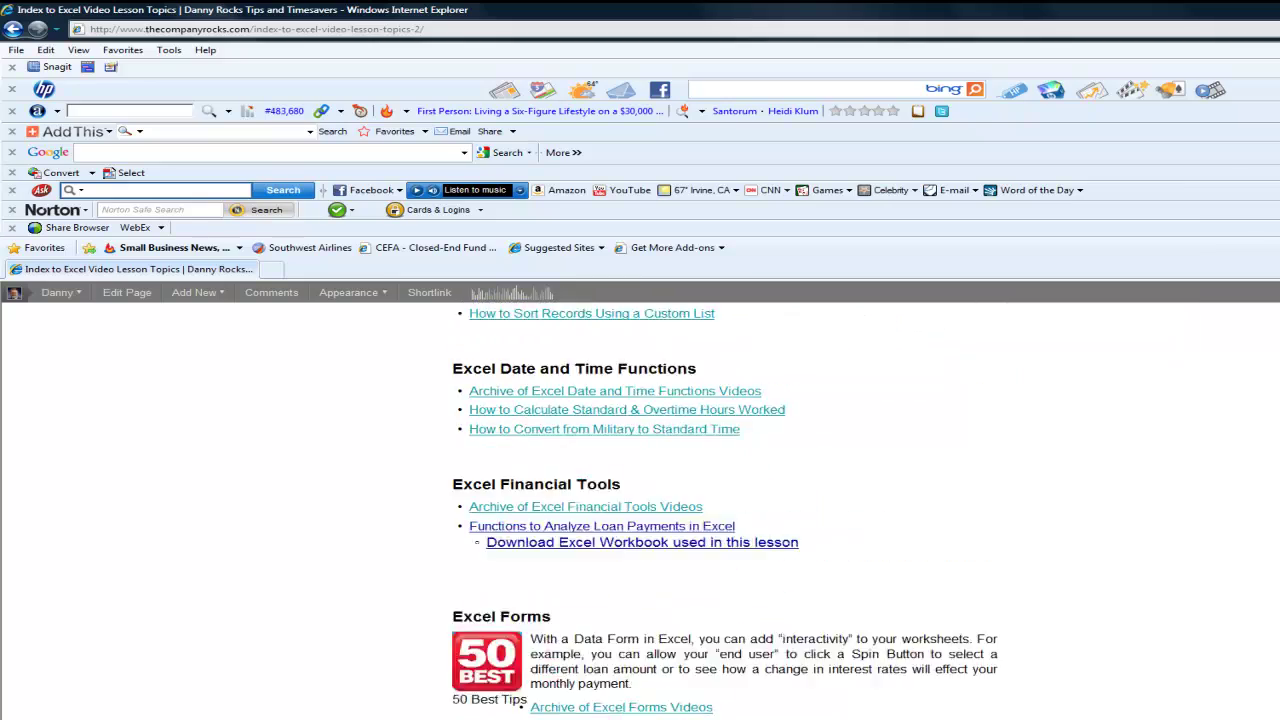
pyautogui.scroll(-1, 640, 500)
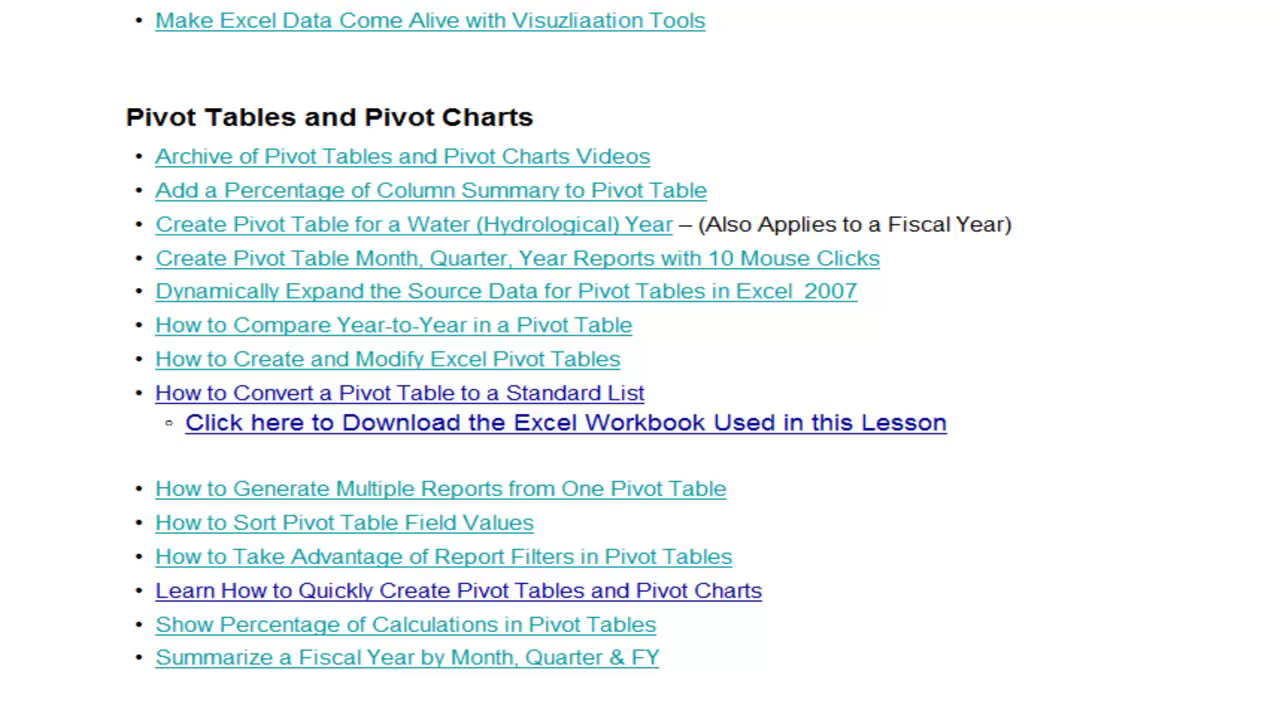
pyautogui.scroll(20, 640, 360)
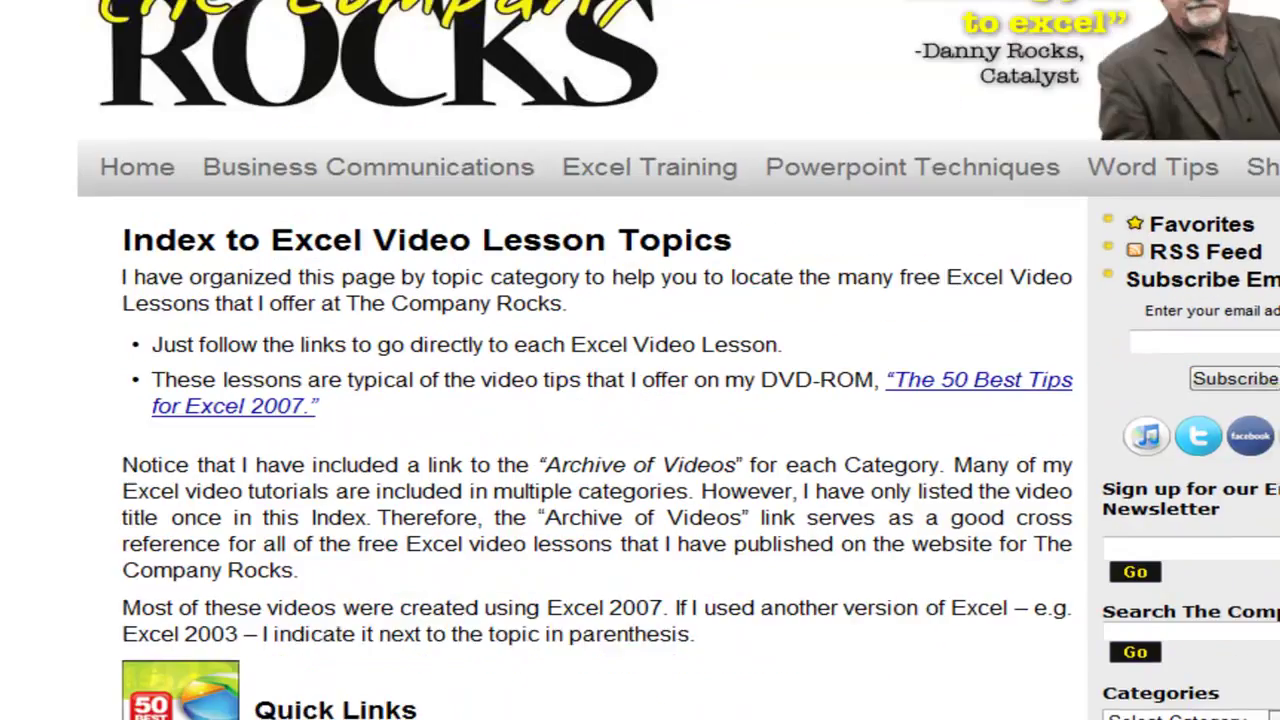